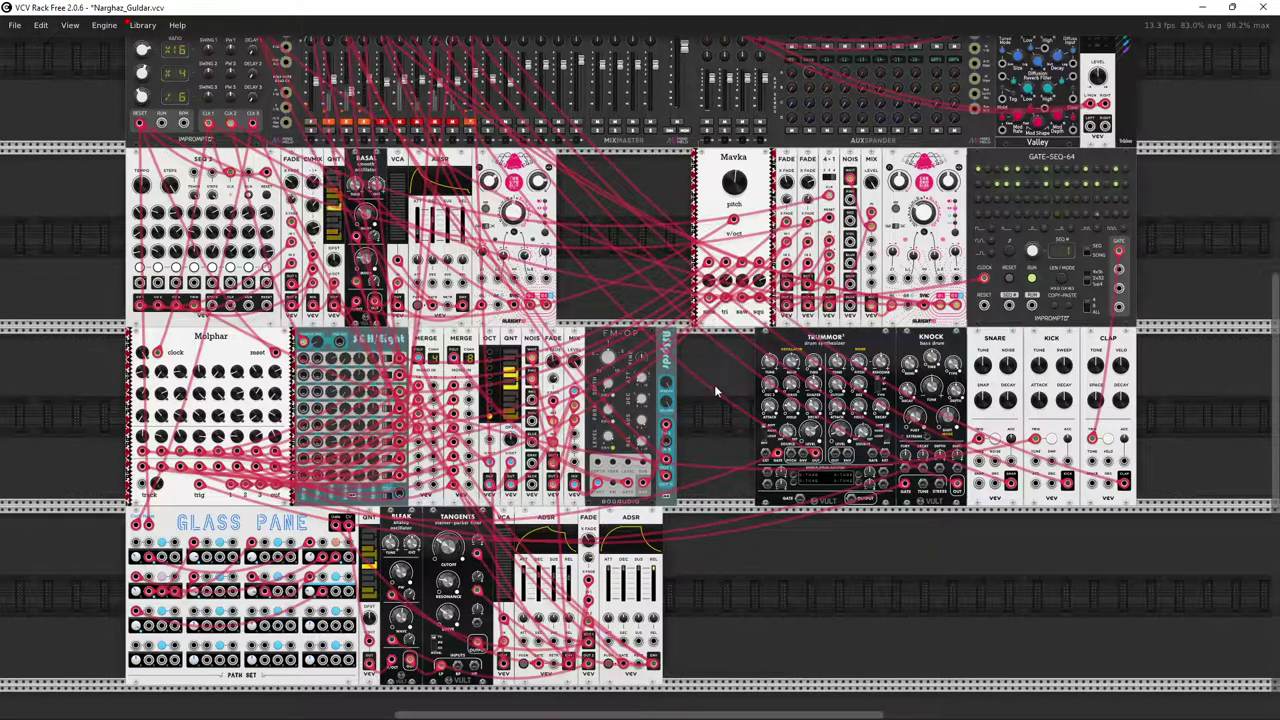
Raise the crossfade of the FADE module beside the SEQ 3 sequencer to about 55%
{"action": "scroll", "coordinate": [714, 384], "scroll_direction": "up", "scroll_amount": 1}
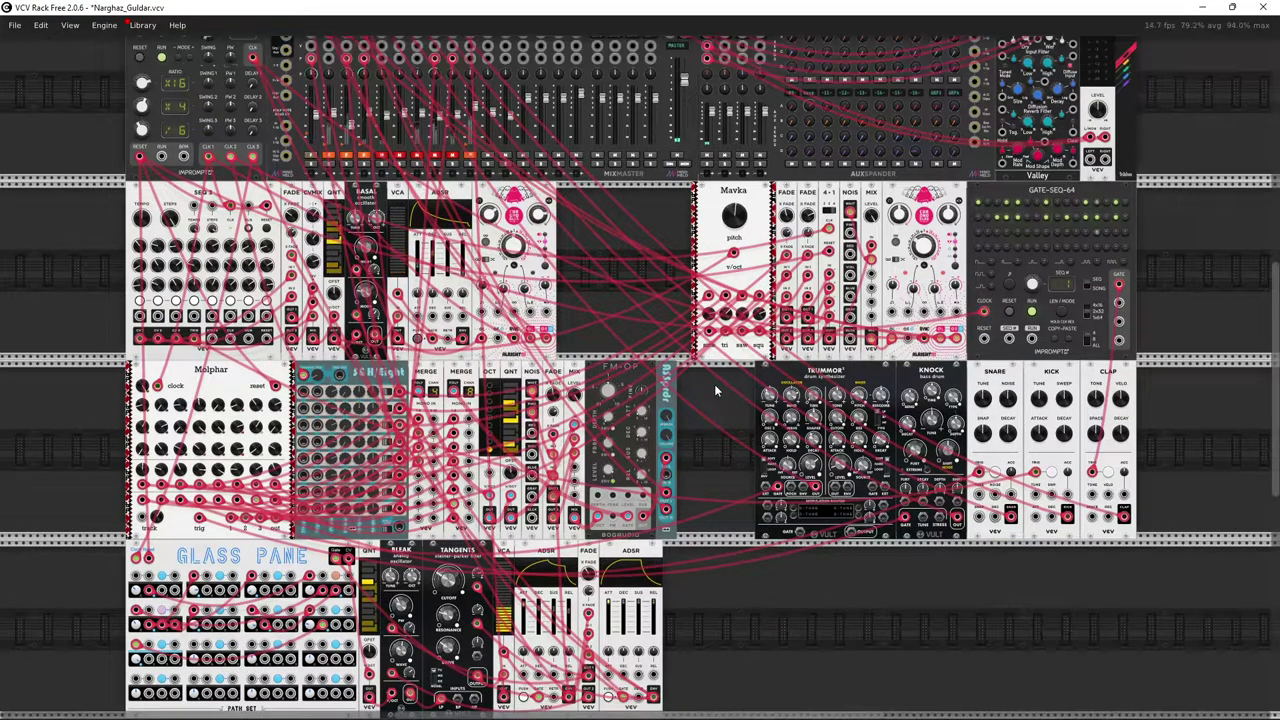
{"action": "scroll", "coordinate": [714, 384], "scroll_direction": "down", "scroll_amount": 1}
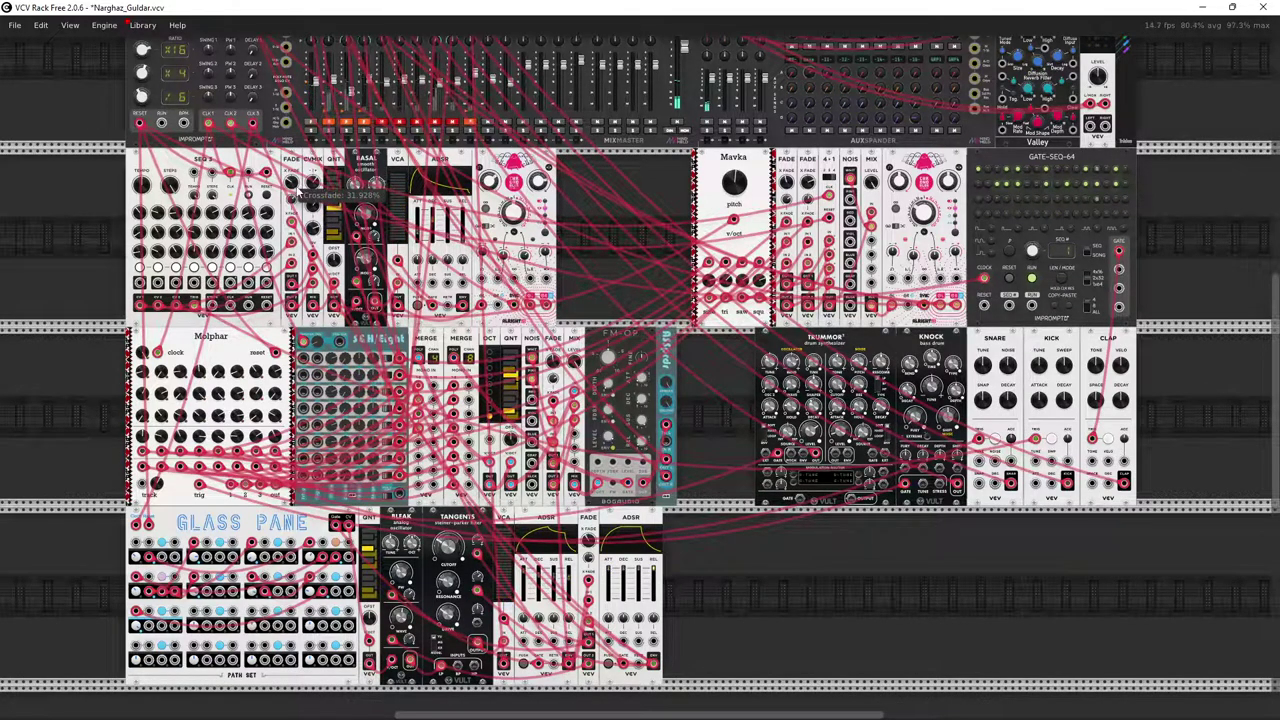
{"action": "mouse_move", "coordinate": [291, 182]}
{"action": "left_mouse_down"}
{"action": "mouse_move", "coordinate": [291, 205]}
{"action": "mouse_move", "coordinate": [291, 182]}
{"action": "left_mouse_up"}
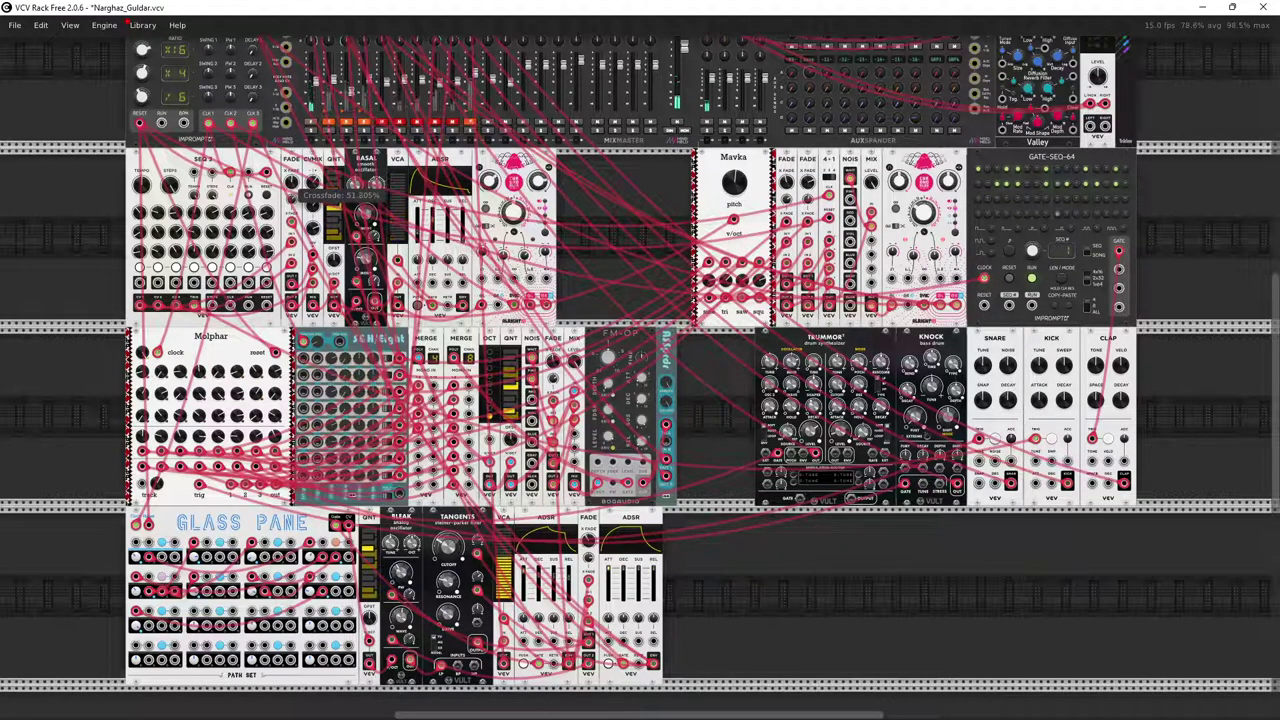
{"action": "left_click_drag", "start_coordinate": [291, 182], "coordinate": [291, 167]}
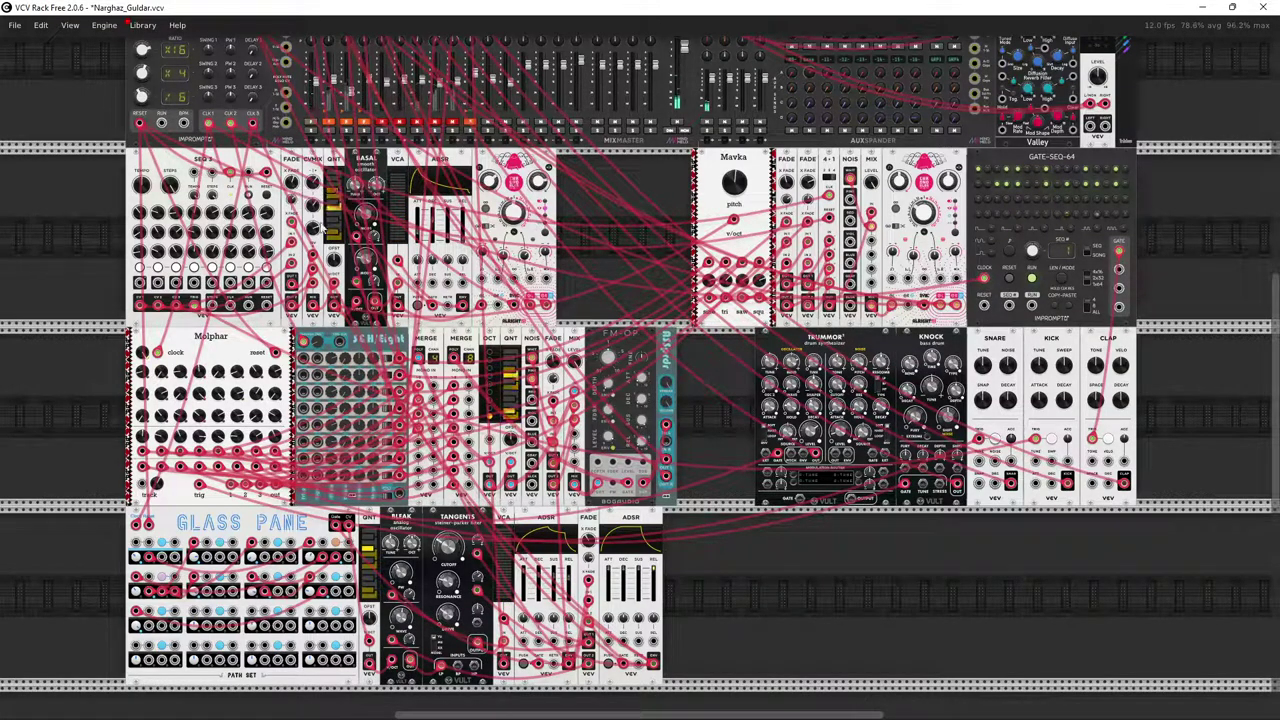
Try a pre-offset of about 2.95 semitones on the quantizer beside the Basal oscillator, and turn it back down
{"action": "mouse_move", "coordinate": [337, 262]}
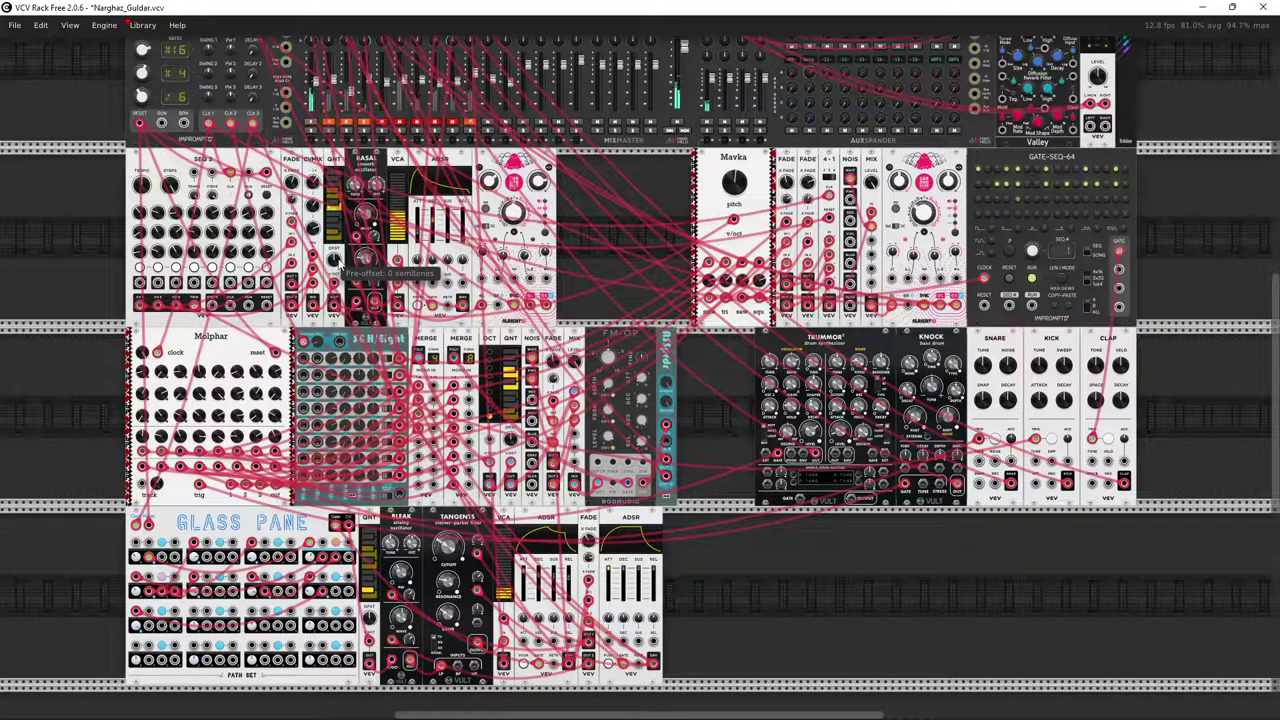
{"action": "left_click_drag", "start_coordinate": [338, 262], "coordinate": [338, 254]}
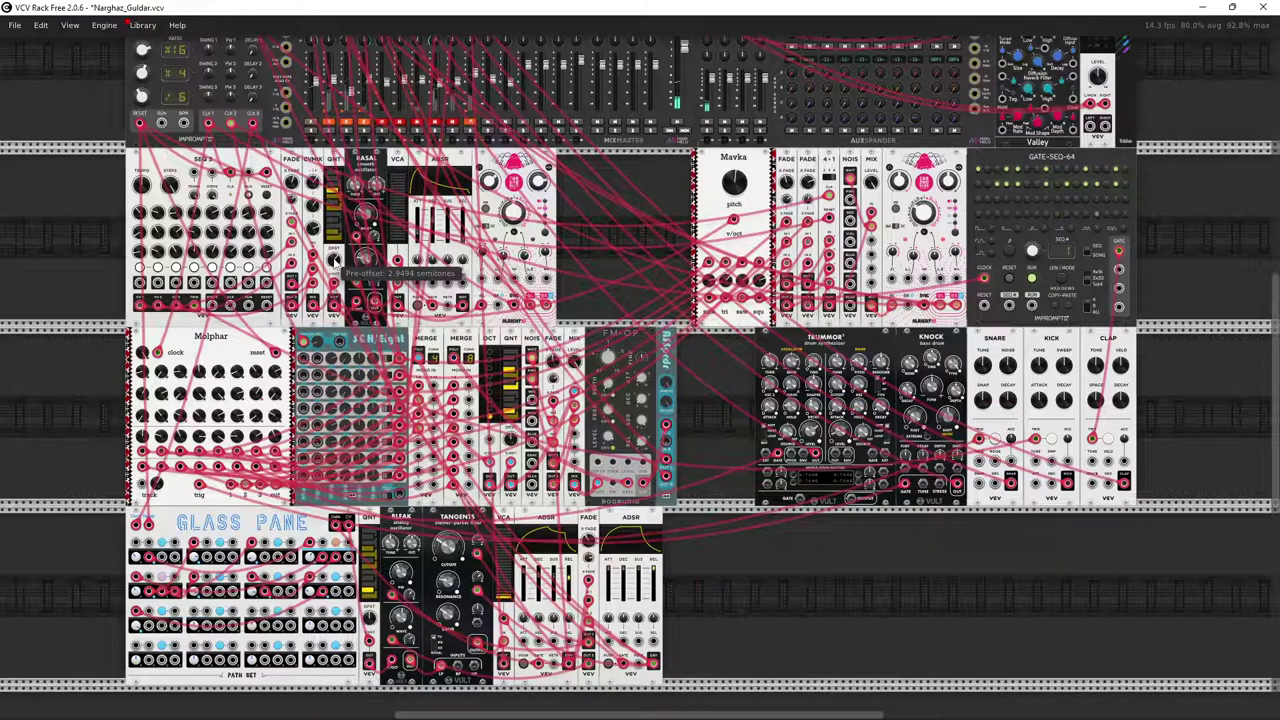
{"action": "left_click_drag", "start_coordinate": [334, 260], "coordinate": [334, 303]}
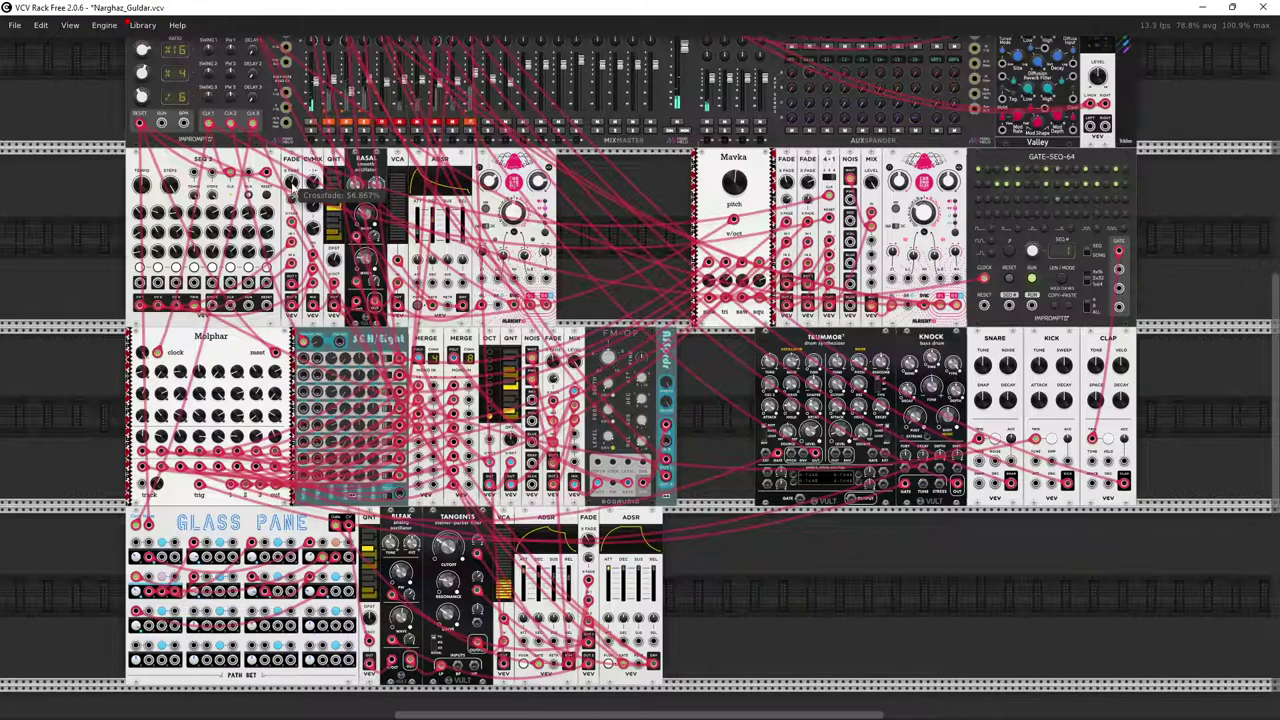
Lower the crossfade of the FADE module beside SEQ 3 to about 51%
{"action": "left_click_drag", "start_coordinate": [291, 183], "coordinate": [291, 189]}
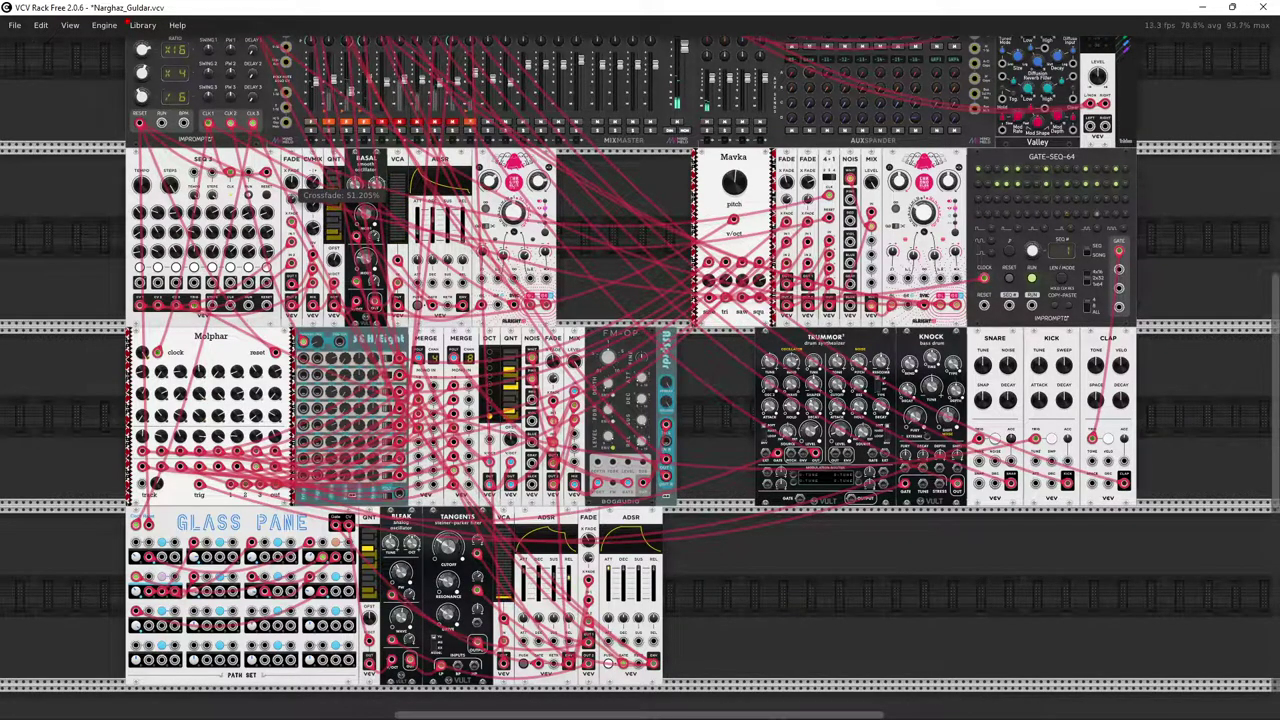
{"action": "left_click_drag", "start_coordinate": [291, 189], "coordinate": [291, 191]}
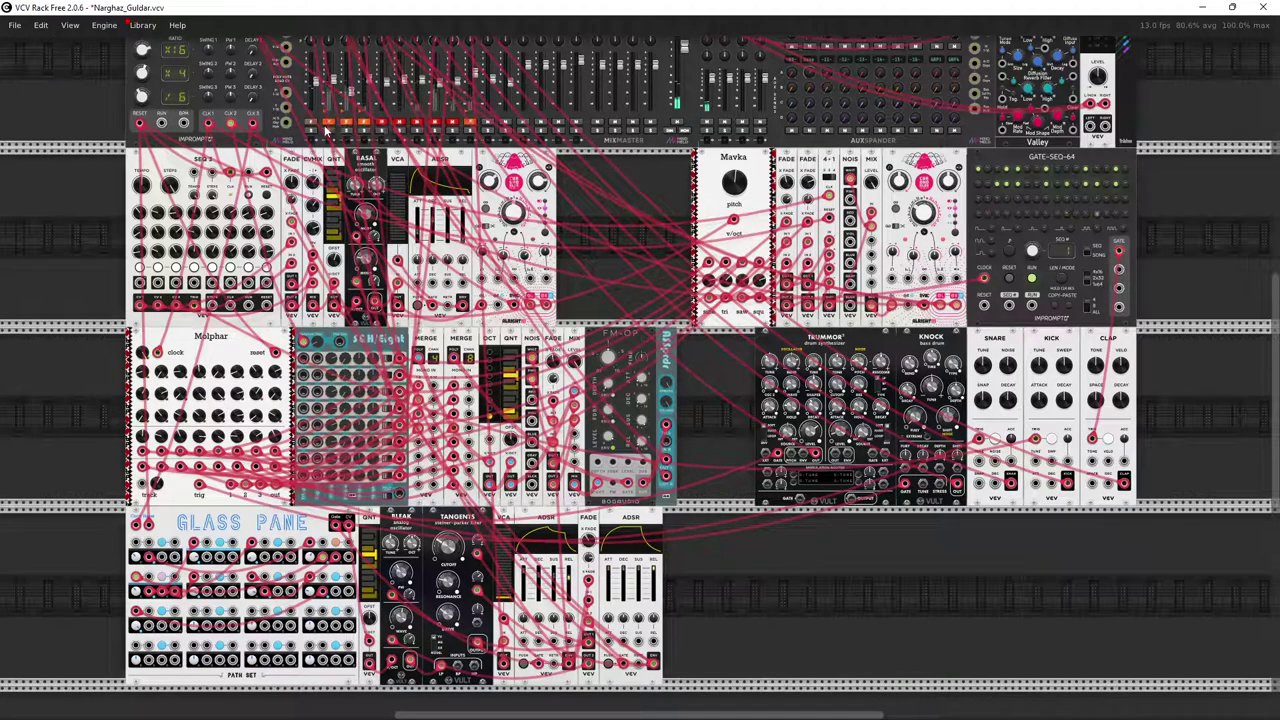
Unmute channel 2 on the MixMaster and nudge the master level up slightly
{"action": "left_click", "coordinate": [326, 128]}
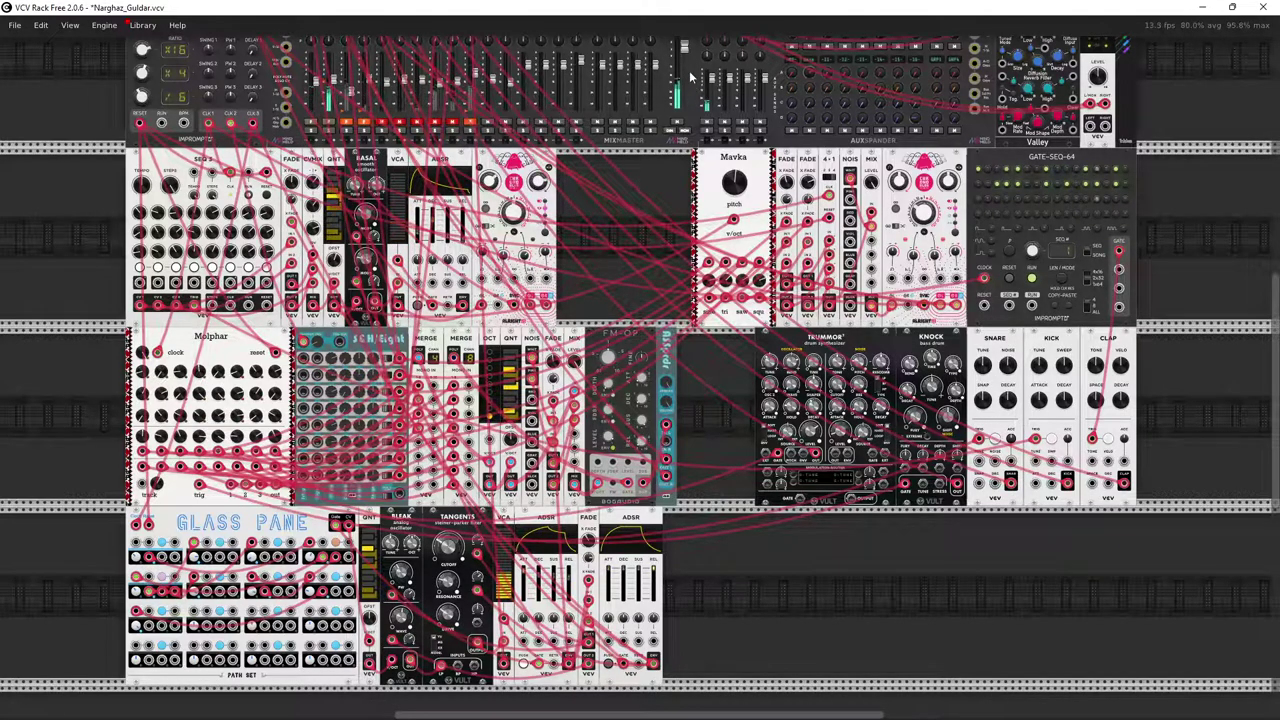
{"action": "mouse_move", "coordinate": [685, 52]}
{"action": "left_click_drag", "start_coordinate": [684, 46], "coordinate": [684, 42]}
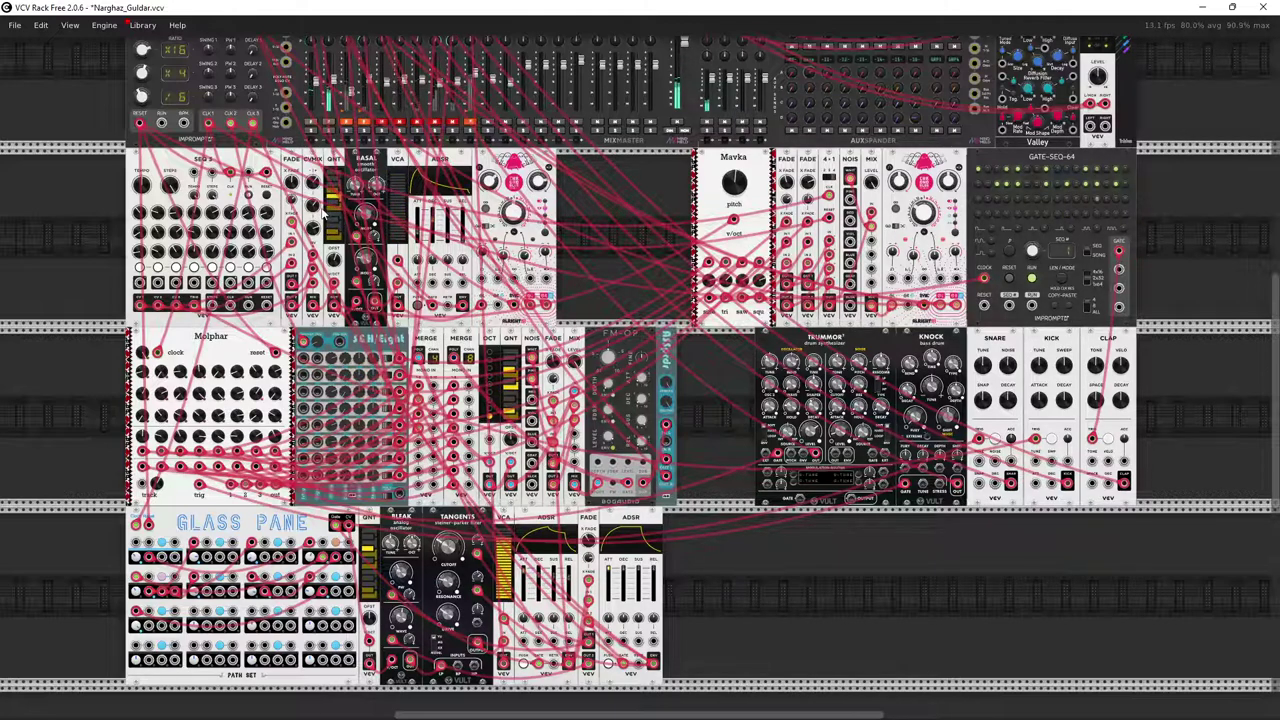
Adjust levels 1, 2 and 3 of the CV MIX module between the FADE module and the quantizer
{"action": "left_click_drag", "start_coordinate": [311, 184], "coordinate": [317, 218]}
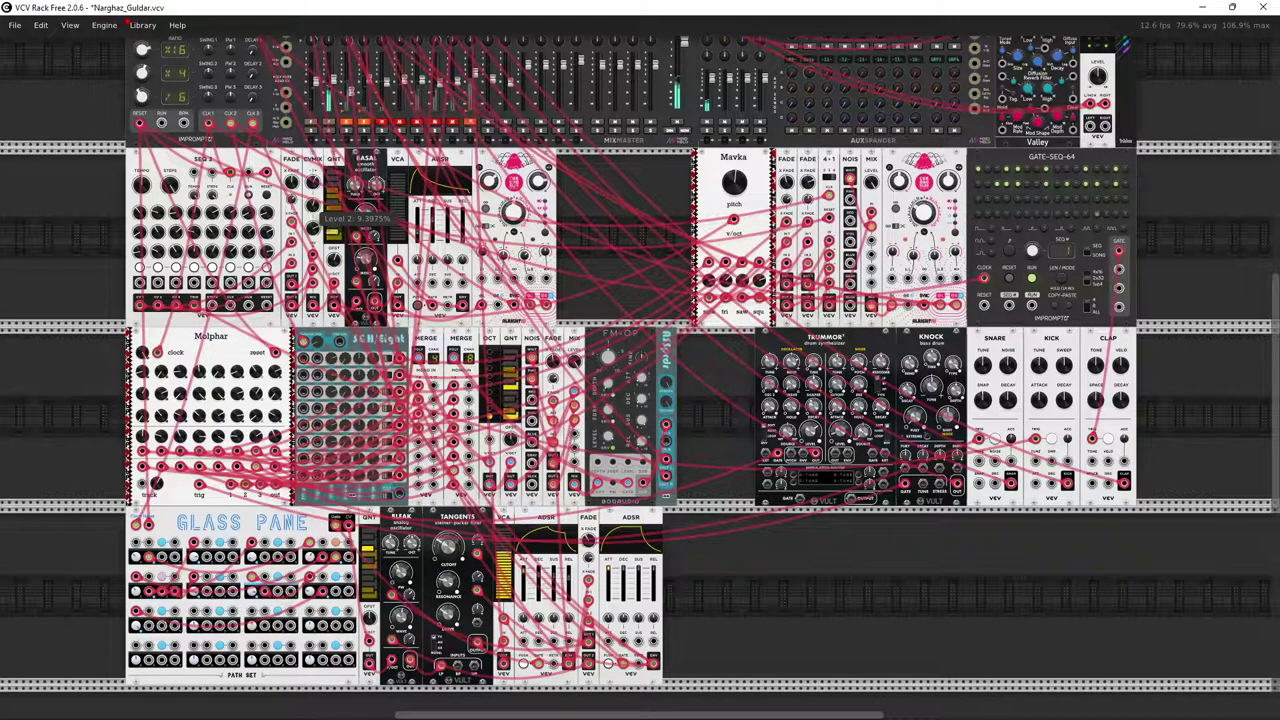
{"action": "left_click_drag", "start_coordinate": [317, 218], "coordinate": [317, 210]}
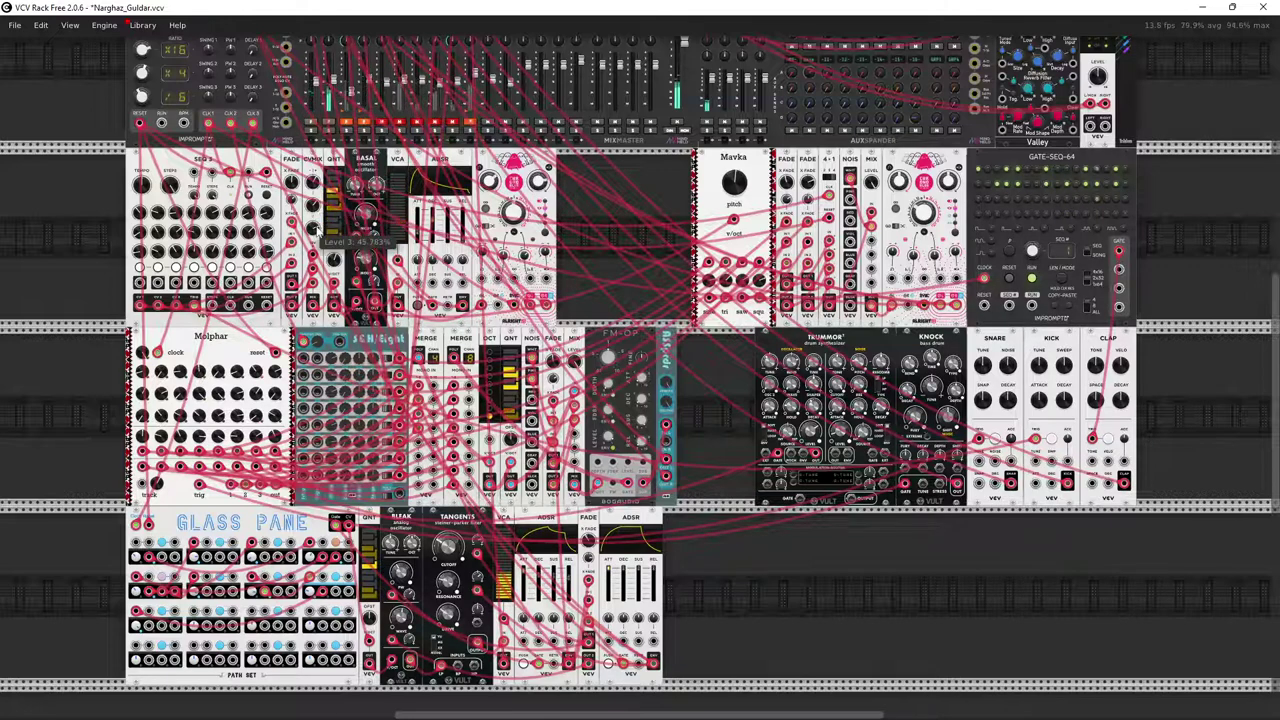
{"action": "left_click_drag", "start_coordinate": [313, 228], "coordinate": [313, 230]}
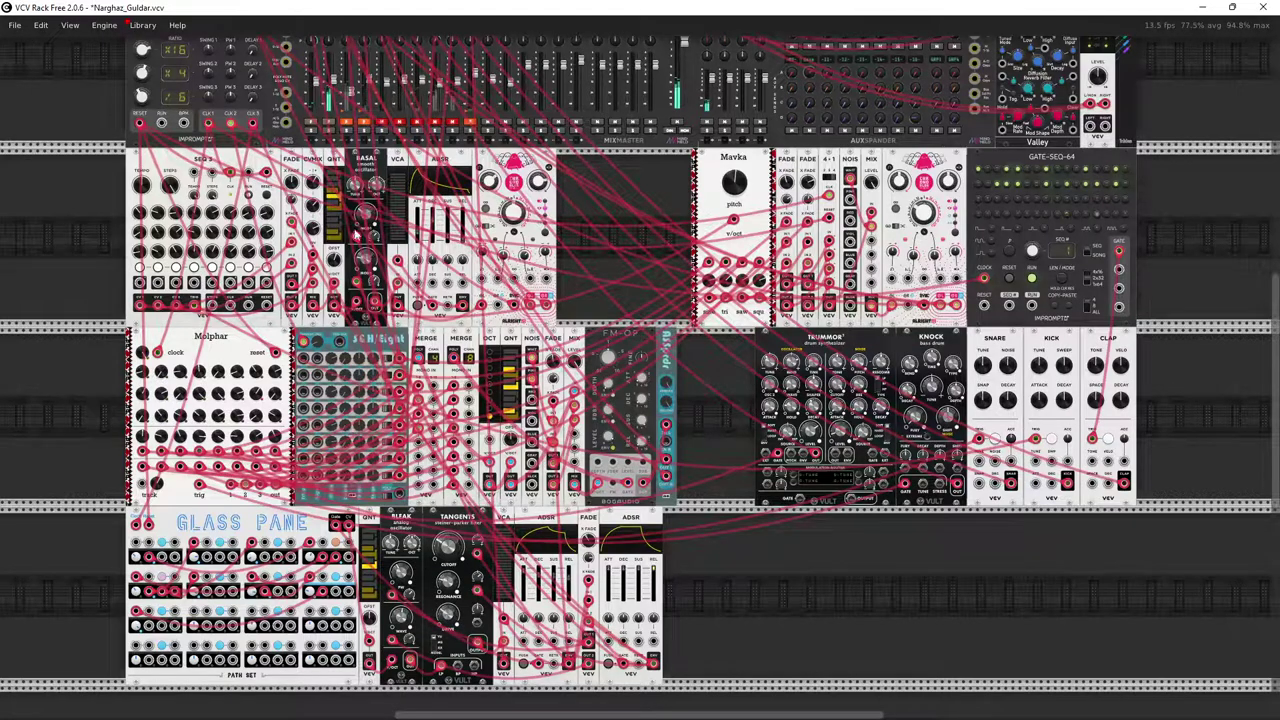
{"action": "mouse_move", "coordinate": [320, 188]}
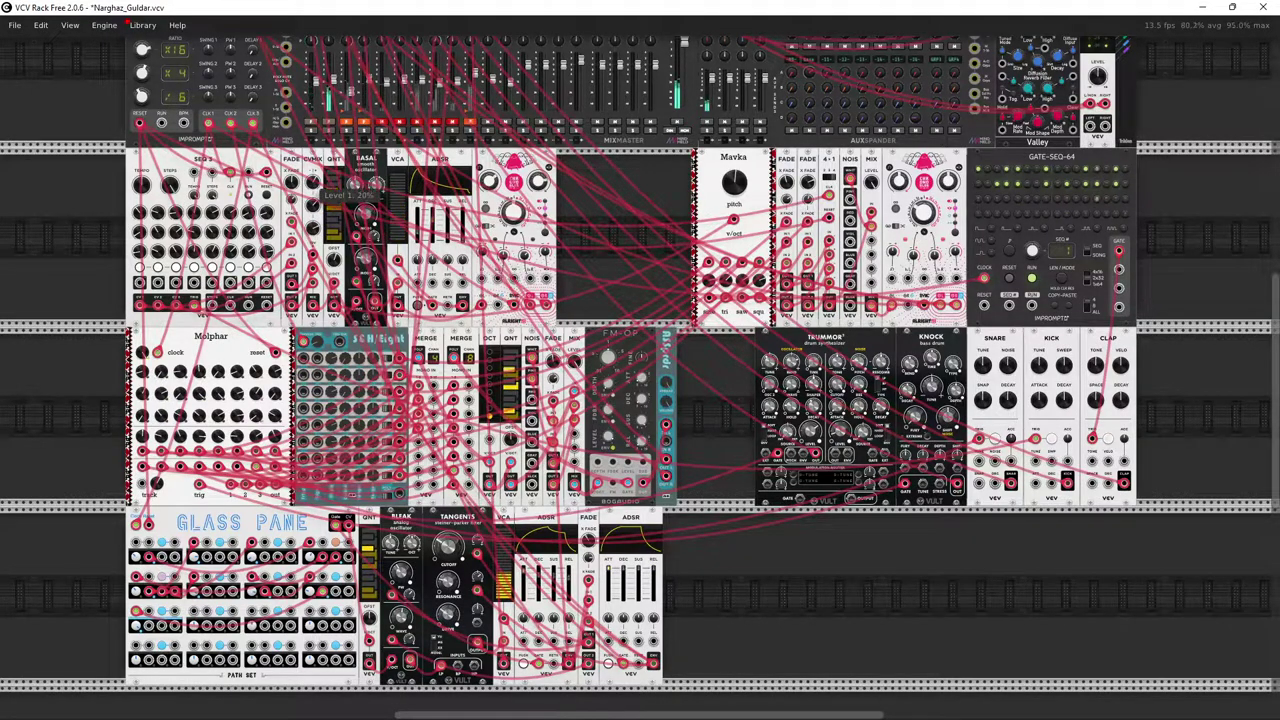
{"action": "left_click_drag", "start_coordinate": [320, 188], "coordinate": [320, 187]}
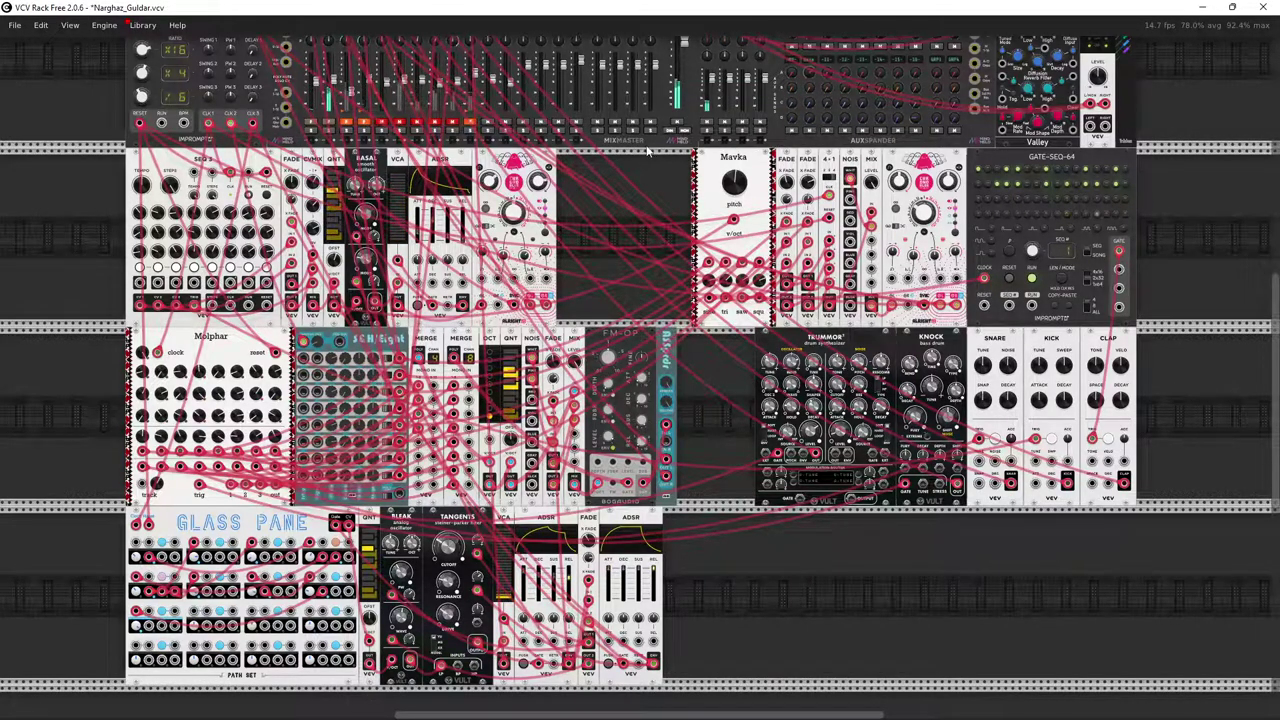
Lower the level of the base channel on the MixMaster and fine-tune it
{"action": "scroll", "coordinate": [650, 150], "scroll_direction": "up", "scroll_amount": 3}
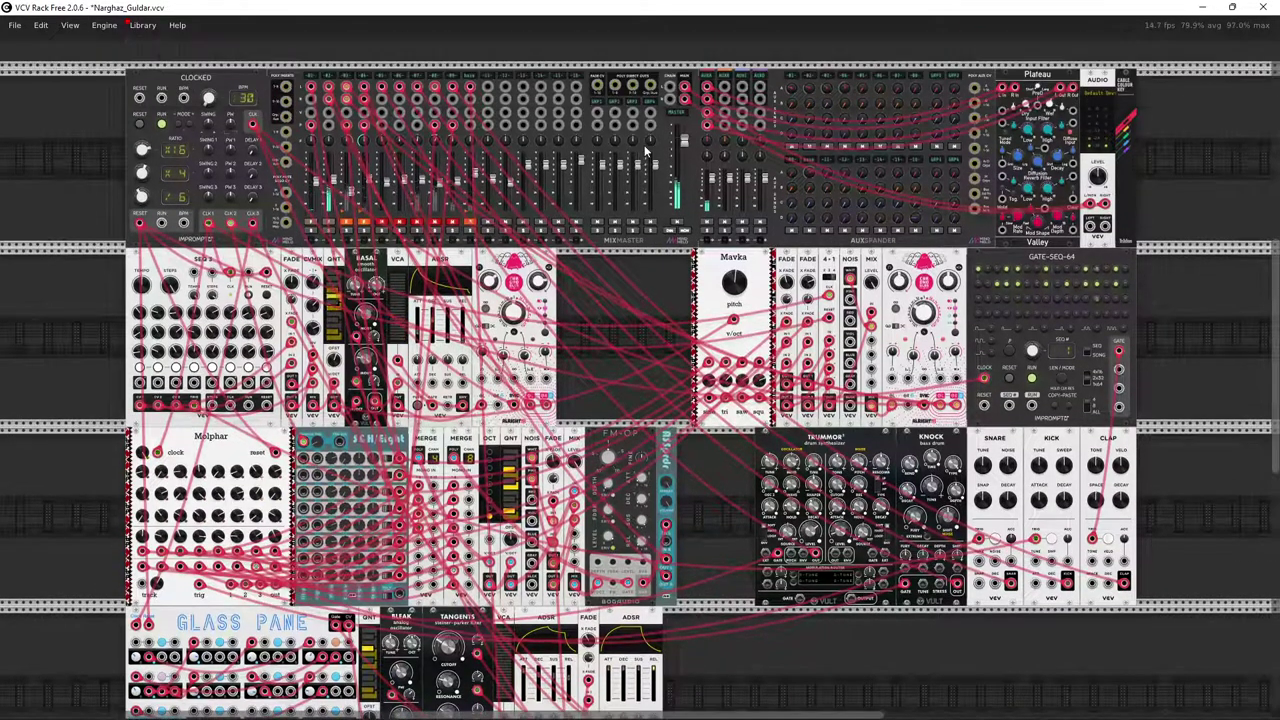
{"action": "scroll", "coordinate": [645, 150], "scroll_direction": "down", "scroll_amount": 2}
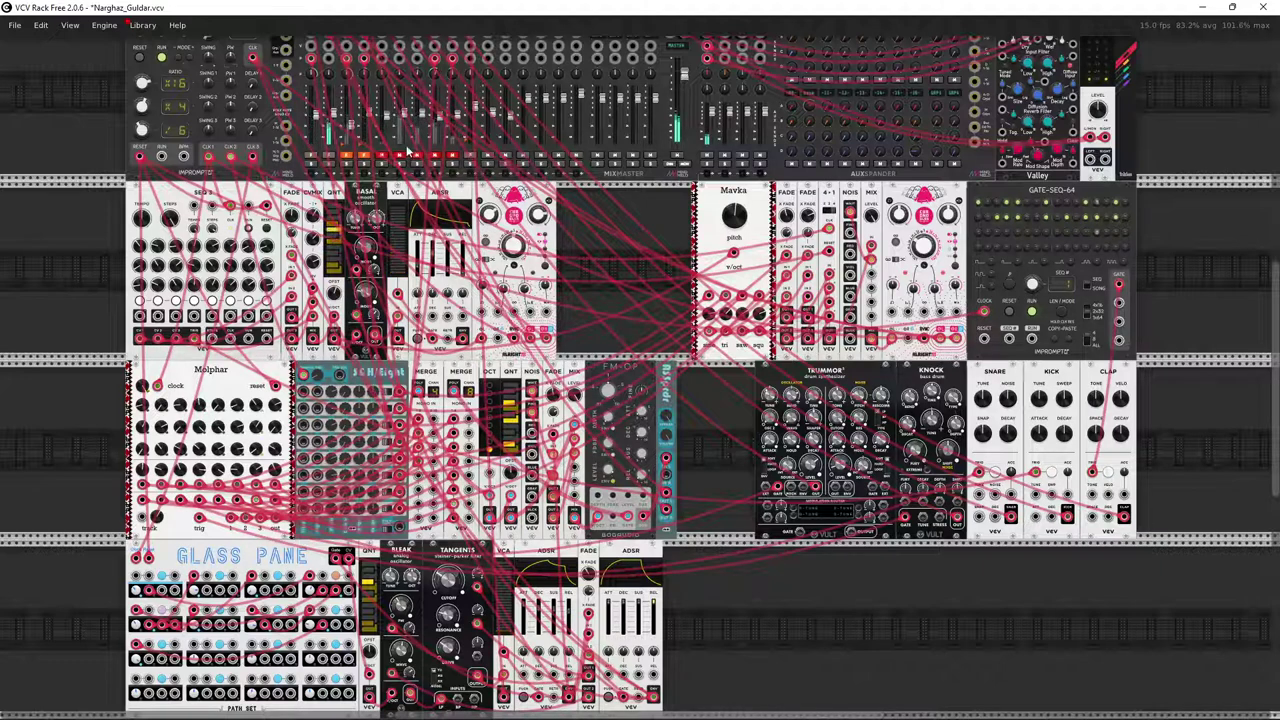
{"action": "left_click_drag", "start_coordinate": [477, 110], "coordinate": [477, 109]}
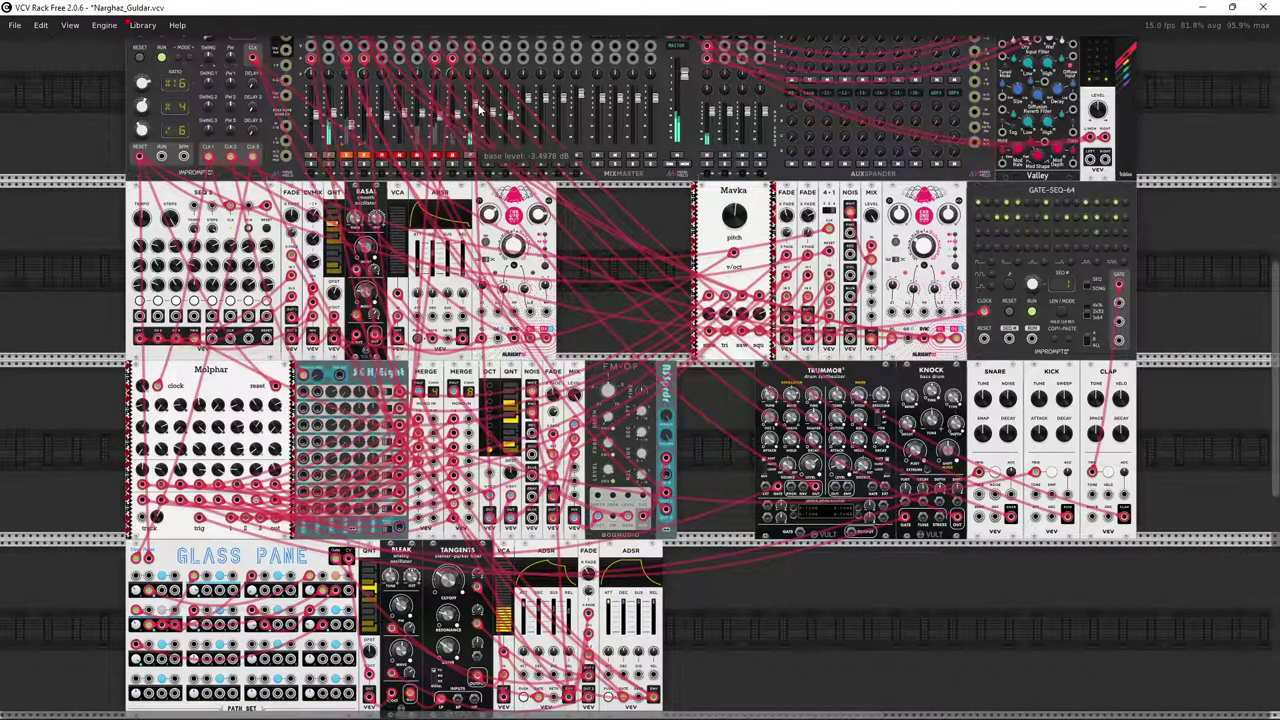
{"action": "left_click_drag", "start_coordinate": [478, 105], "coordinate": [479, 122]}
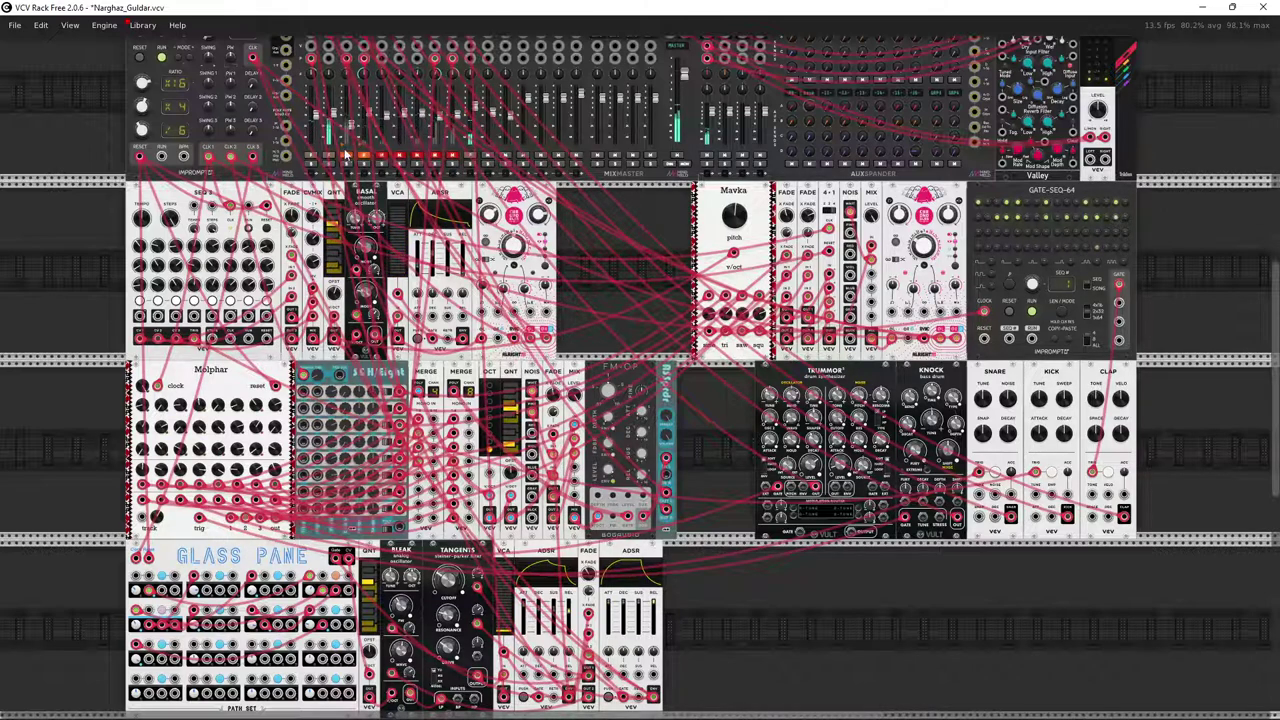
{"action": "mouse_move", "coordinate": [476, 113]}
{"action": "left_click_drag", "start_coordinate": [476, 113], "coordinate": [477, 113]}
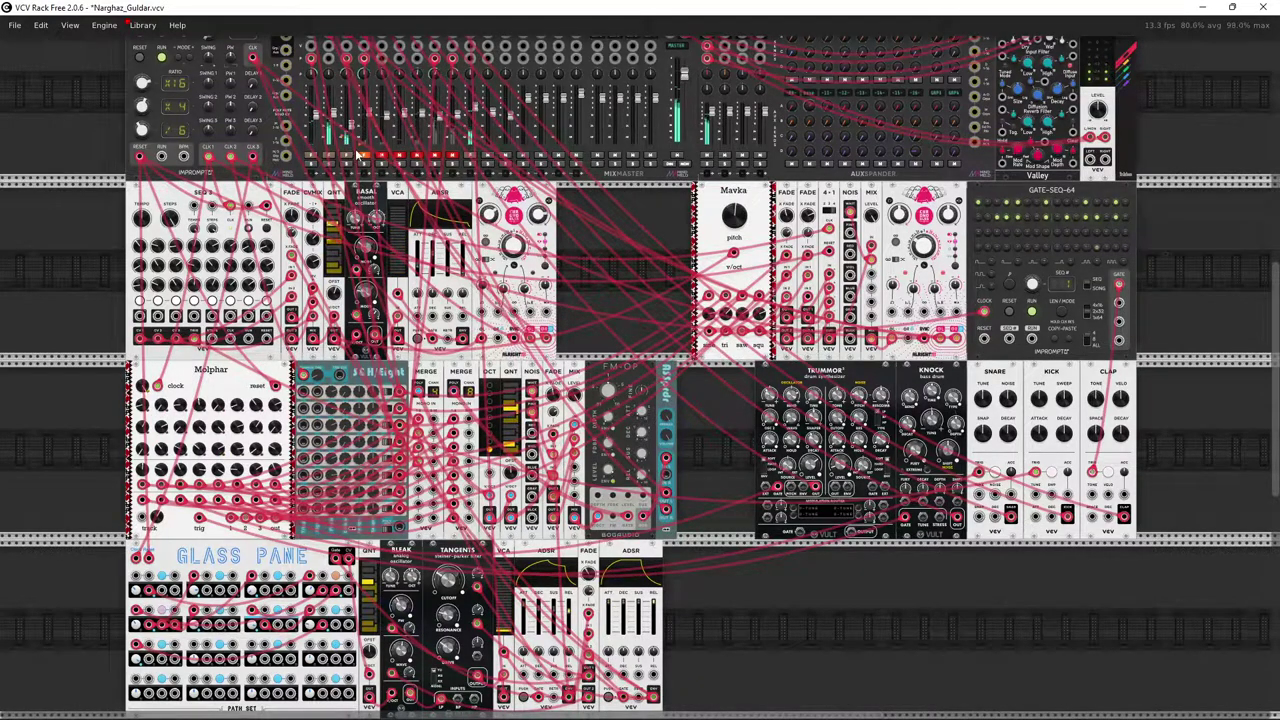
Raise the level of MixMaster channel 3 to about -21.7 dB
{"action": "mouse_move", "coordinate": [352, 130]}
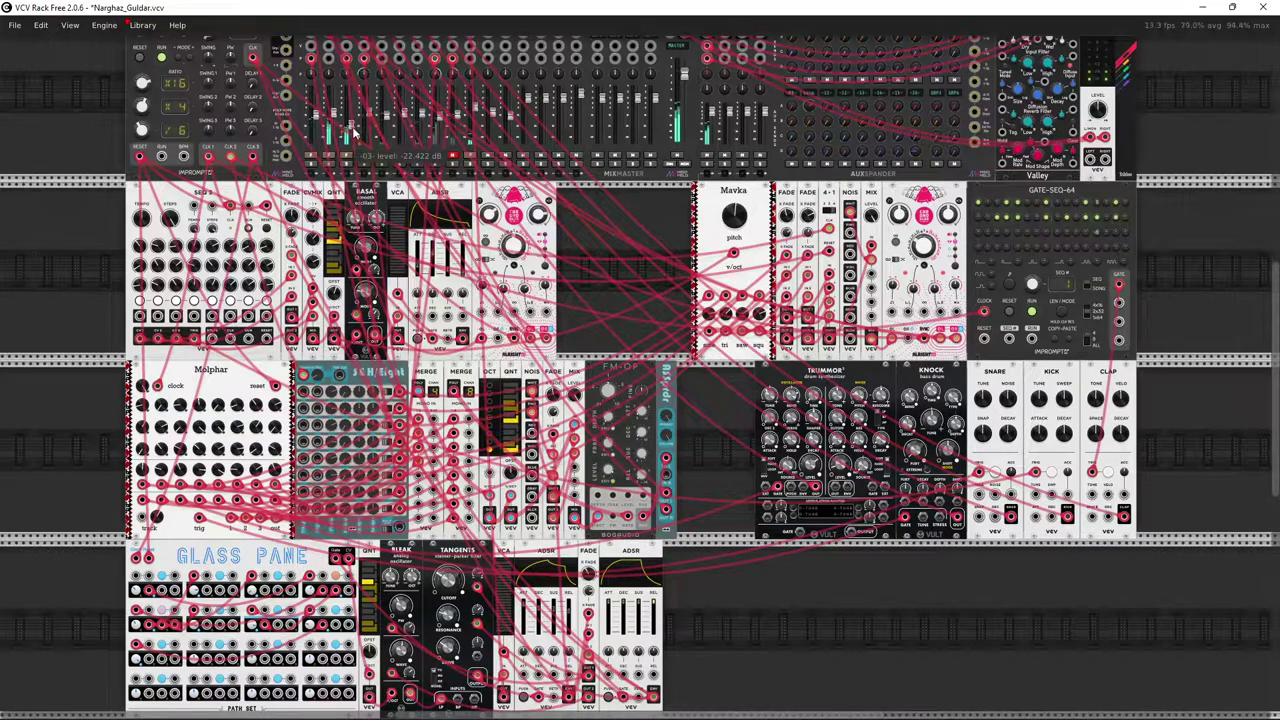
{"action": "left_click_drag", "start_coordinate": [349, 126], "coordinate": [352, 123]}
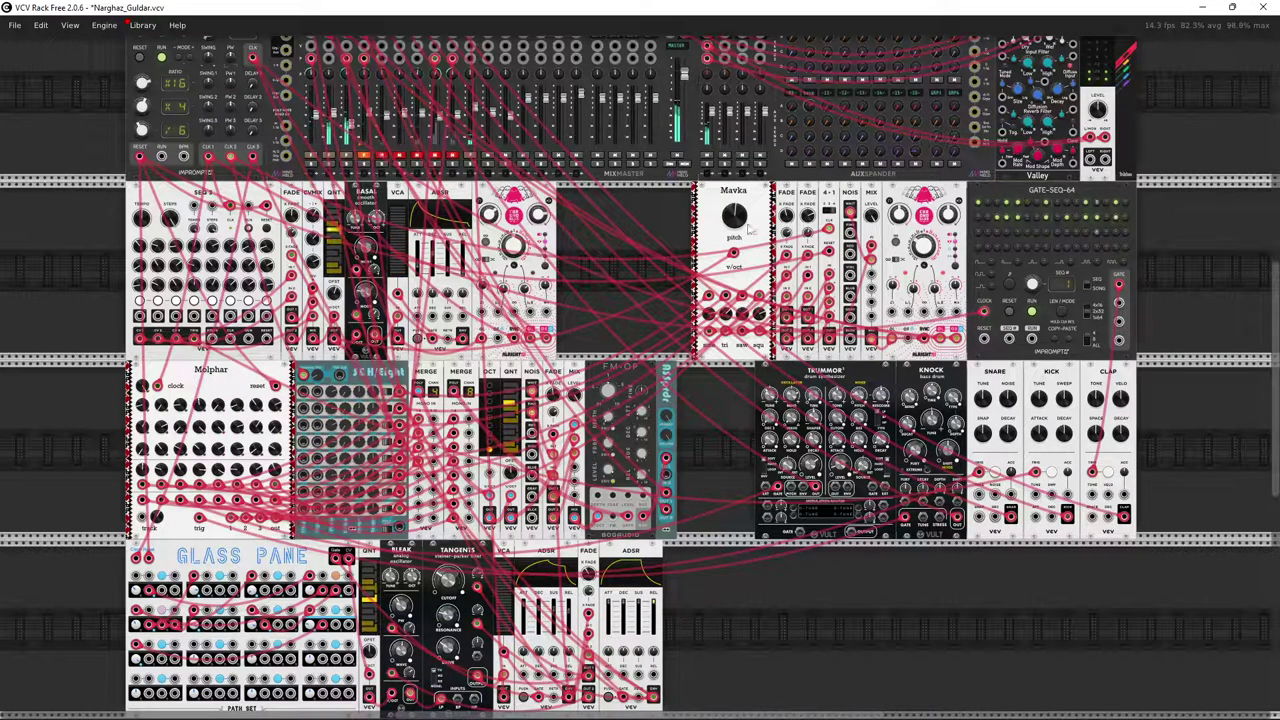
Raise the crossfade of the first FADE module beside the Mavka oscillator
{"action": "mouse_move", "coordinate": [732, 215]}
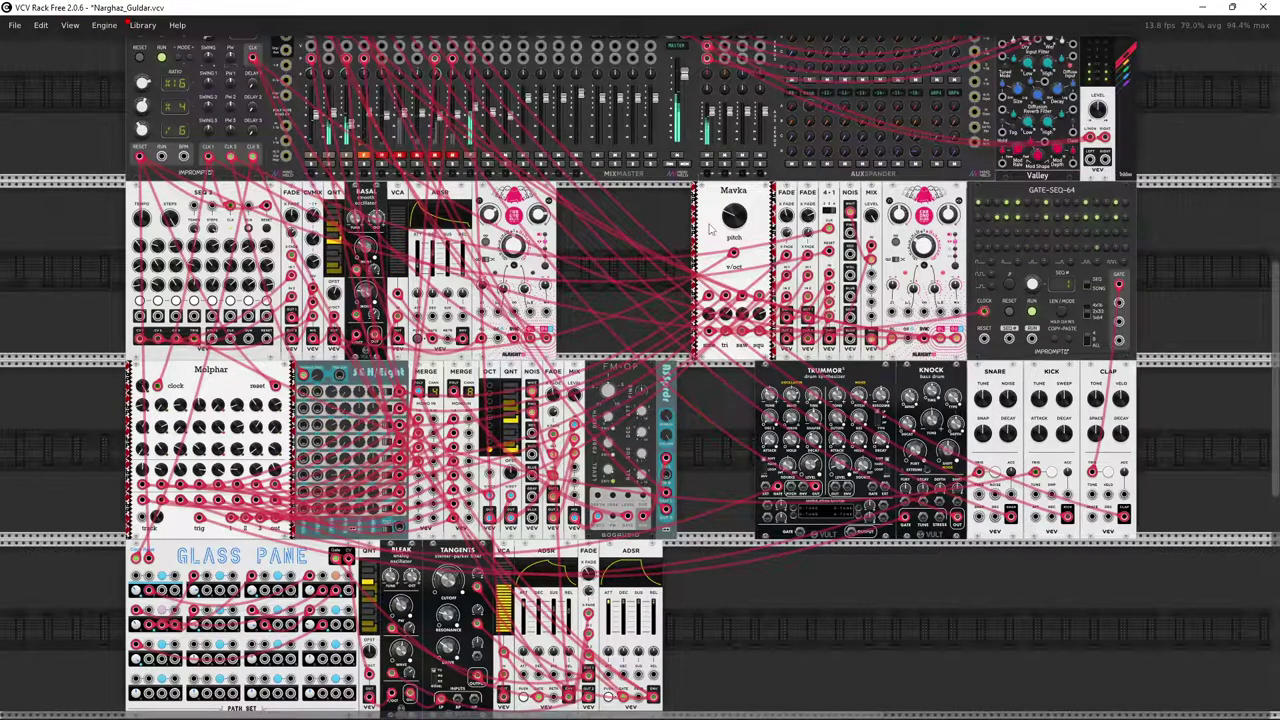
{"action": "mouse_move", "coordinate": [787, 218]}
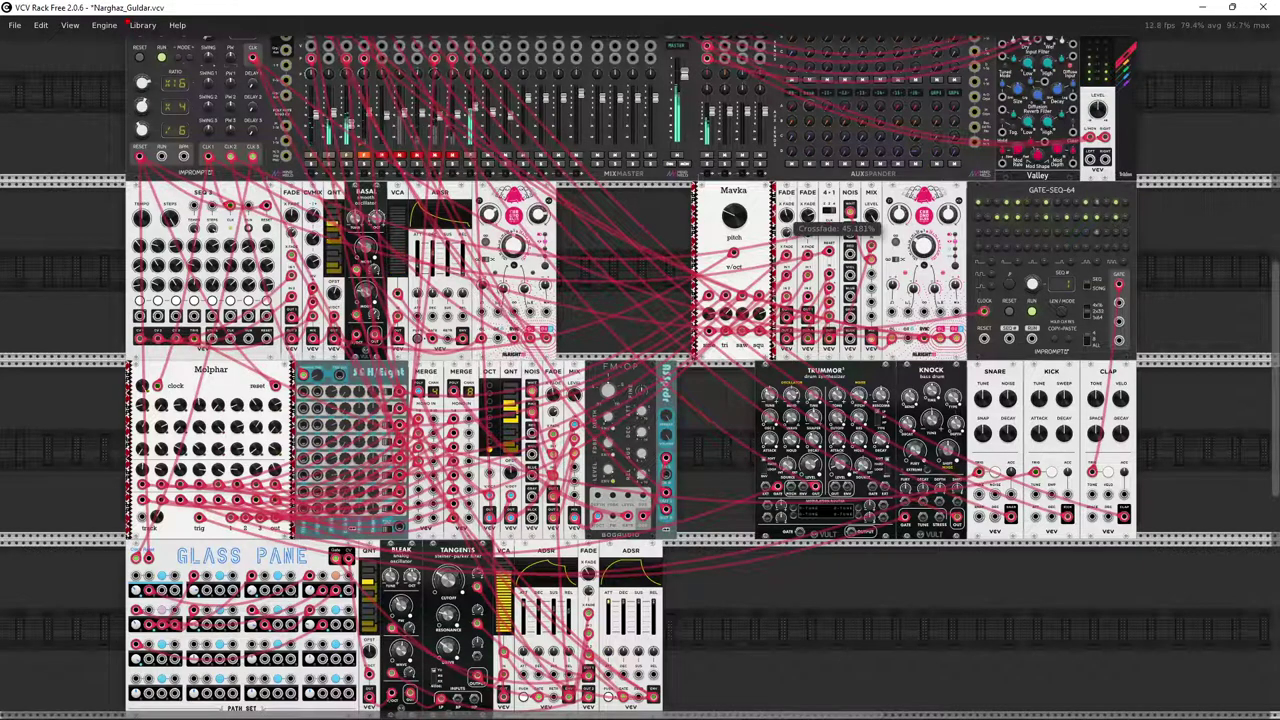
{"action": "left_click_drag", "start_coordinate": [787, 216], "coordinate": [787, 176]}
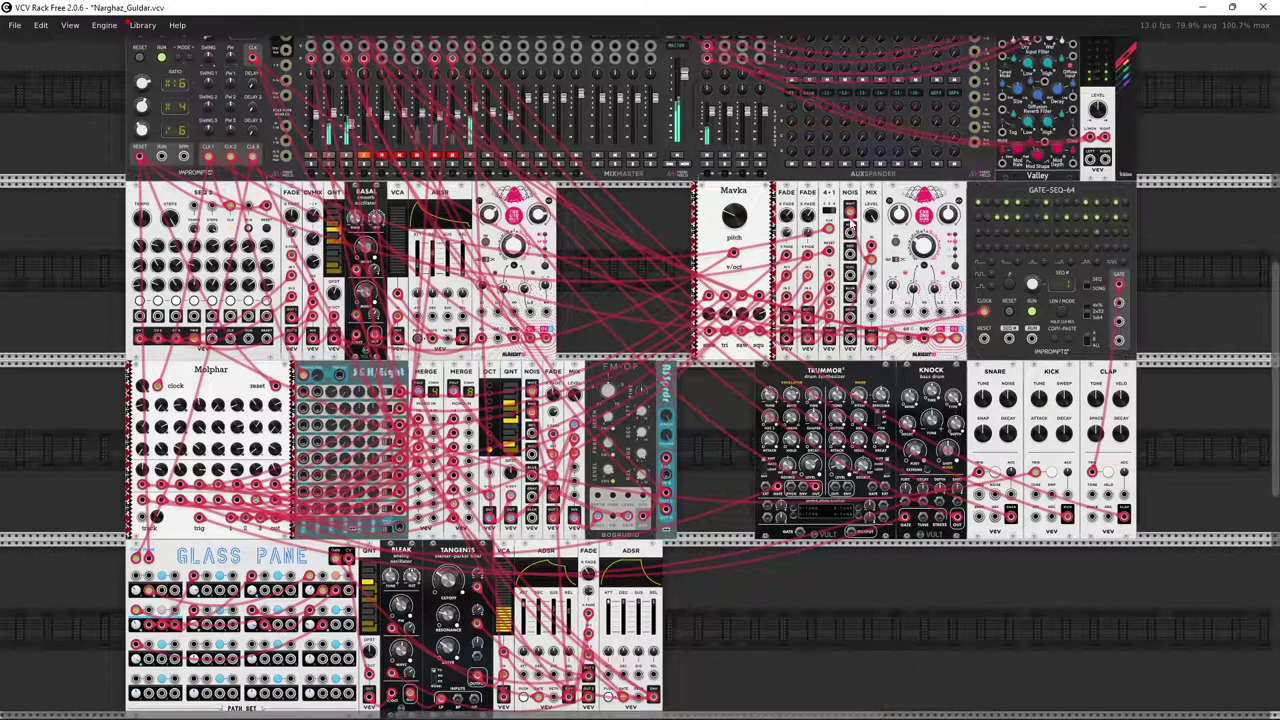
Unmute channel 4 on the MixMaster and lower the level of channel 3 slightly
{"action": "mouse_move", "coordinate": [352, 128]}
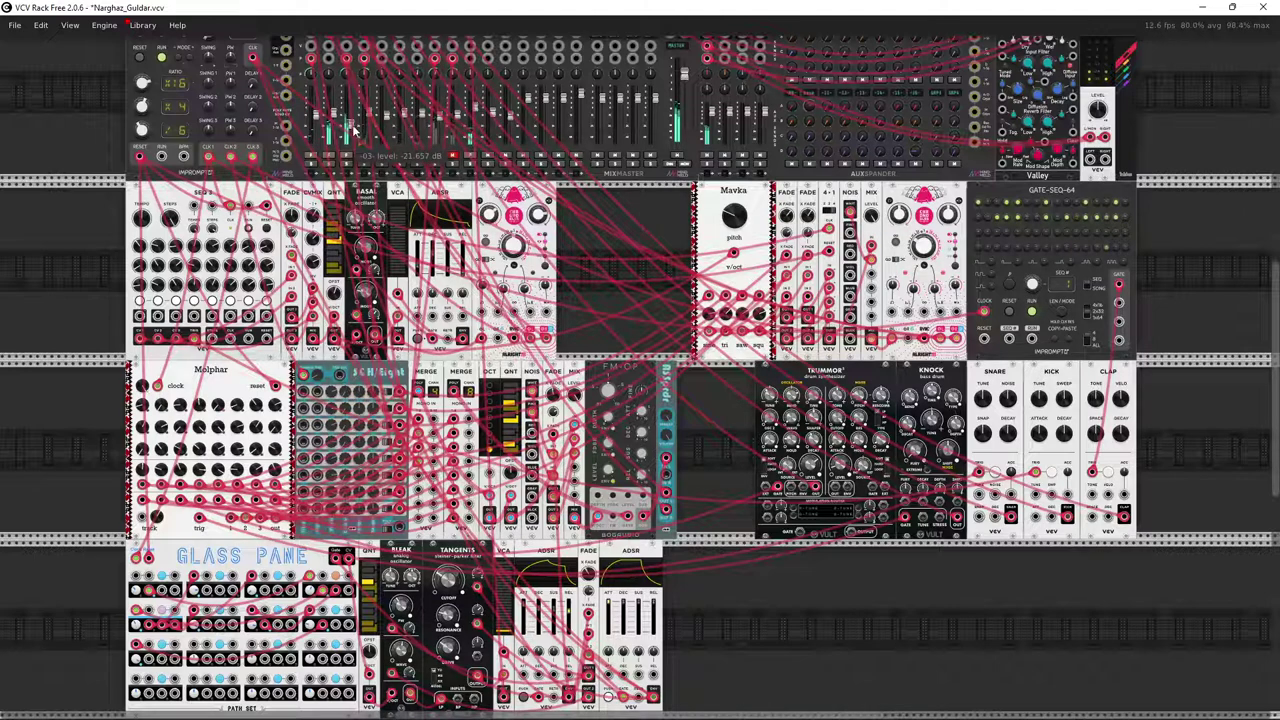
{"action": "left_click", "coordinate": [364, 156]}
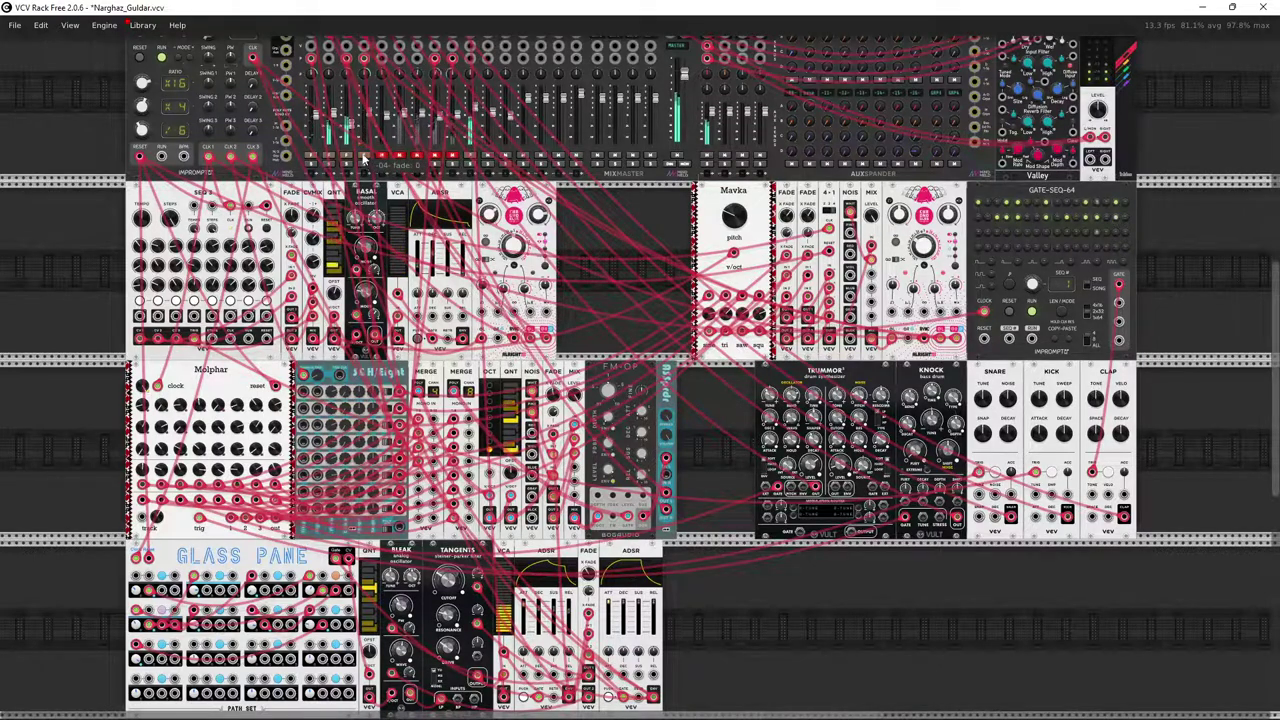
{"action": "mouse_move", "coordinate": [354, 130]}
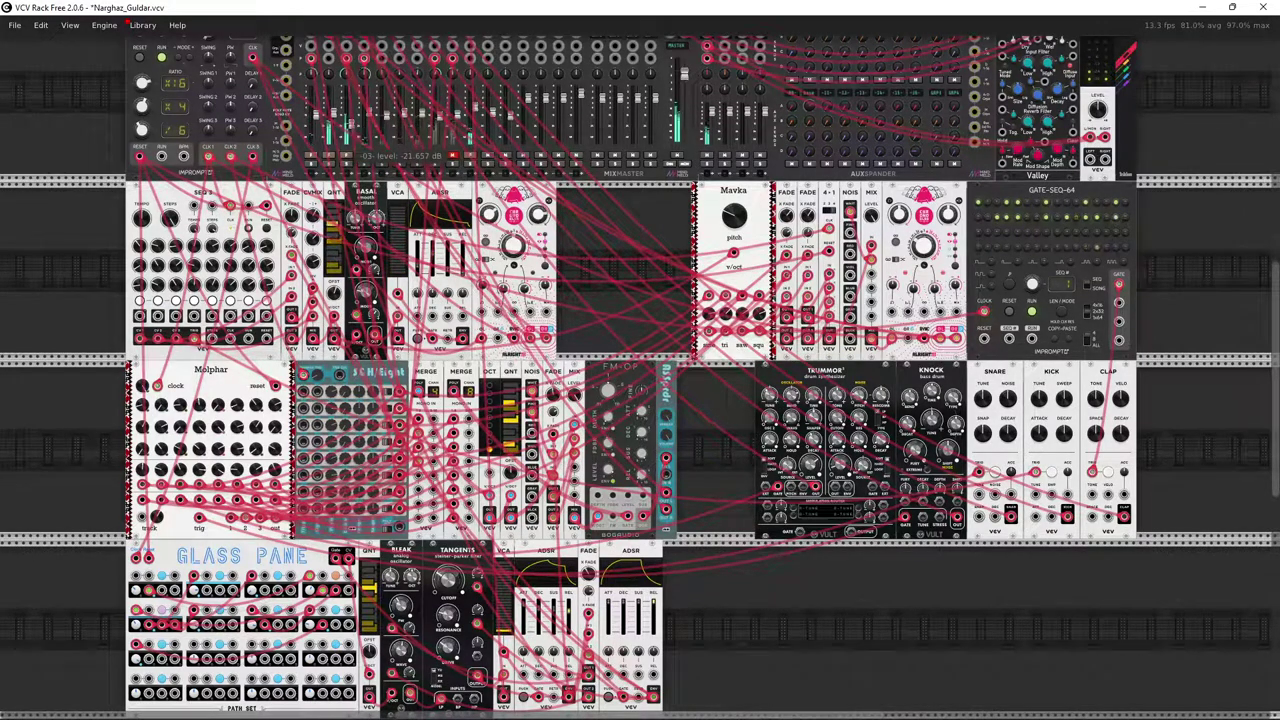
{"action": "left_click_drag", "start_coordinate": [349, 128], "coordinate": [360, 133]}
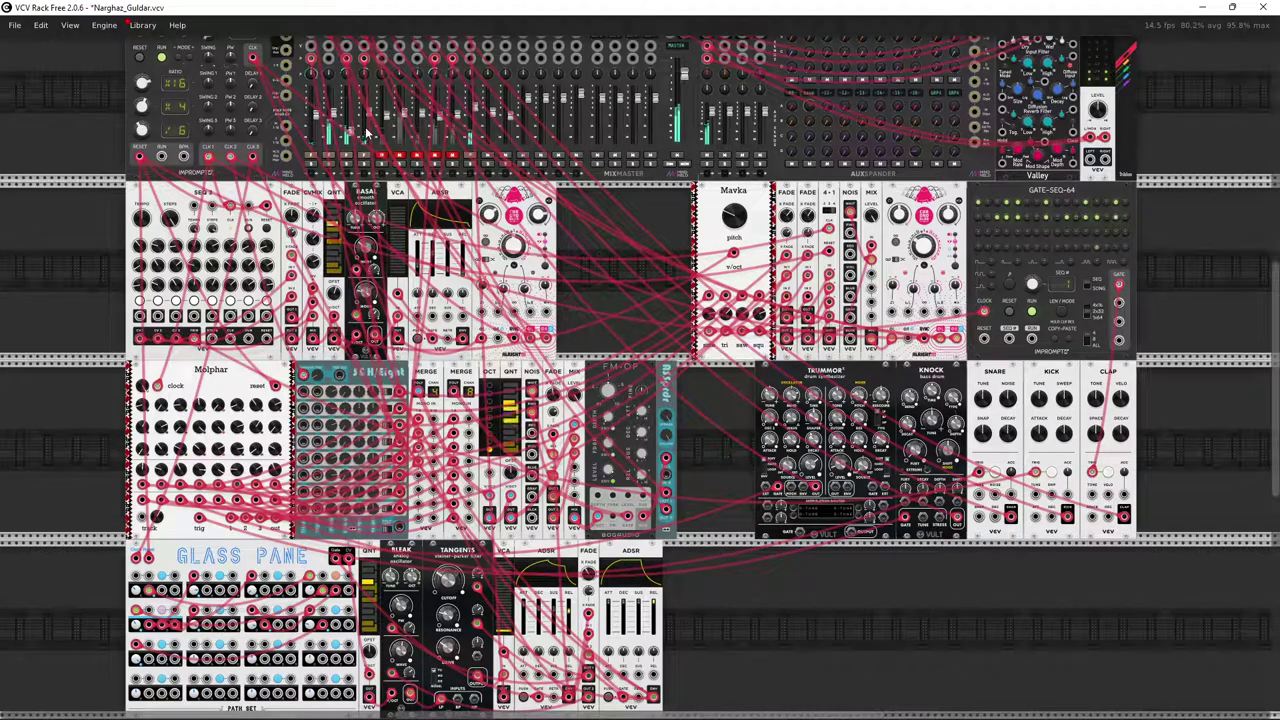
Audition MixMaster channel 7 by unmuting it, and mute it again
{"action": "mouse_move", "coordinate": [371, 119]}
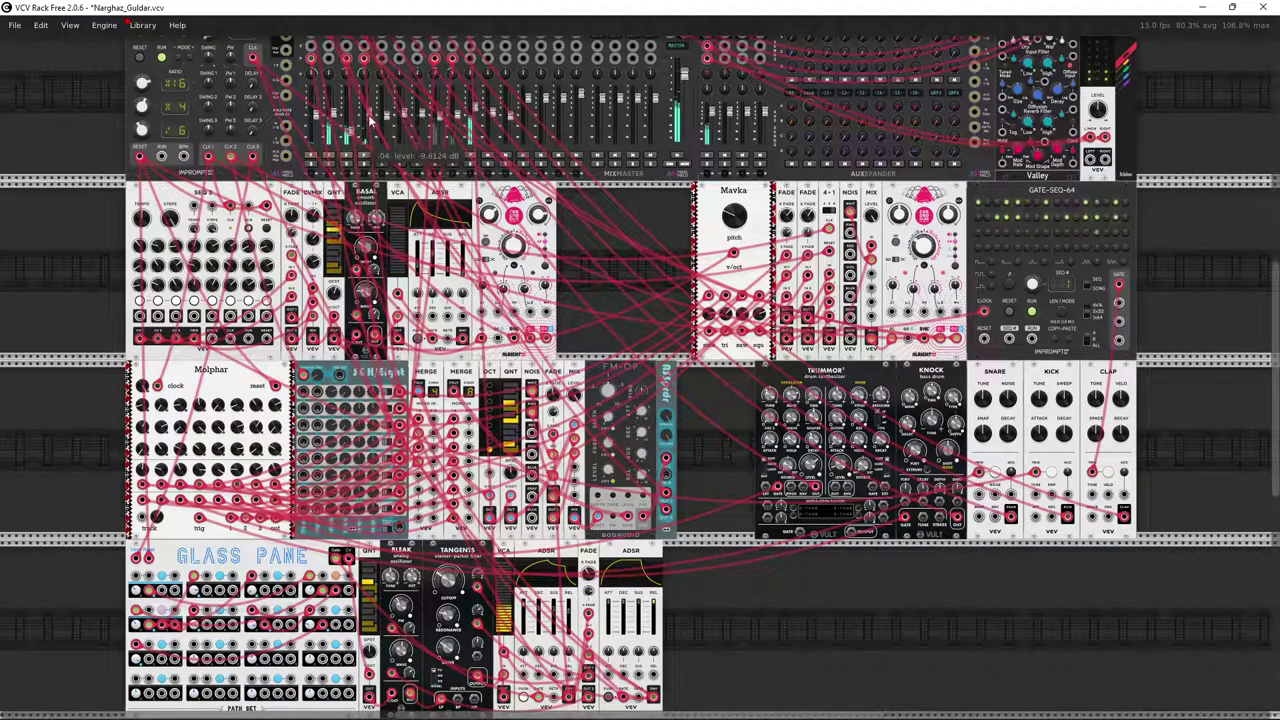
{"action": "scroll", "coordinate": [373, 83], "scroll_direction": "up", "scroll_amount": 1}
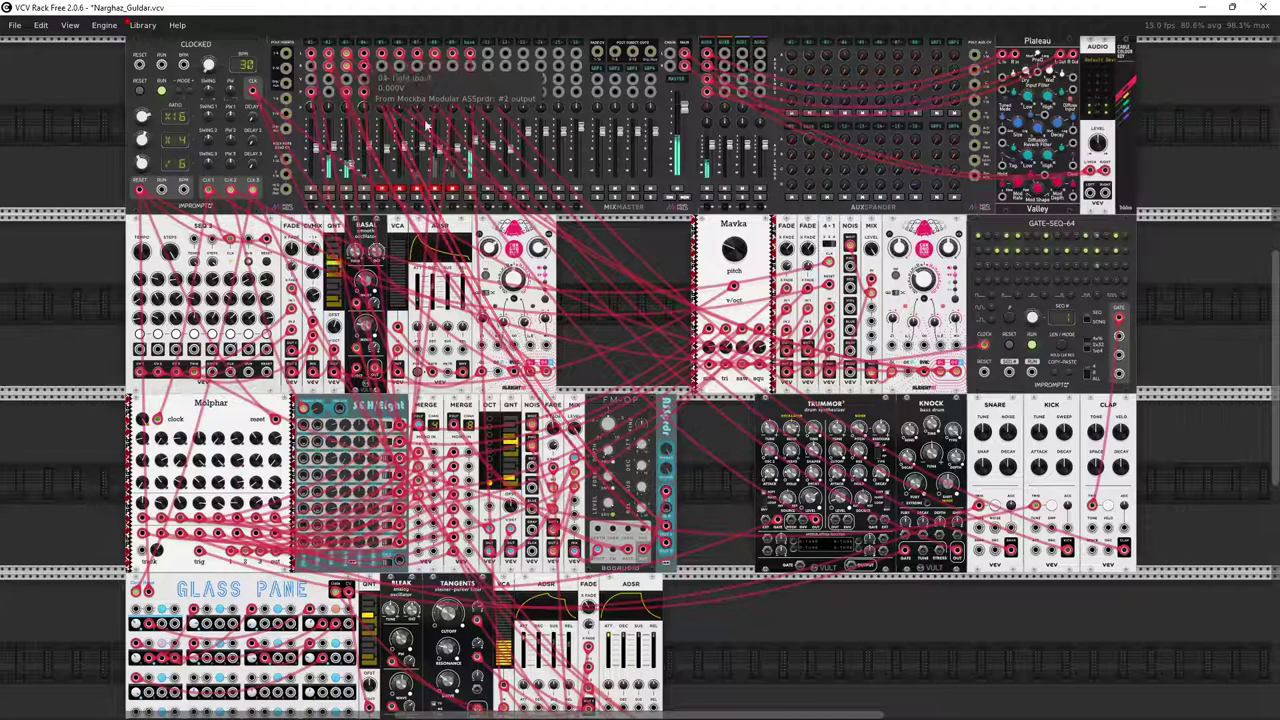
{"action": "mouse_move", "coordinate": [643, 512]}
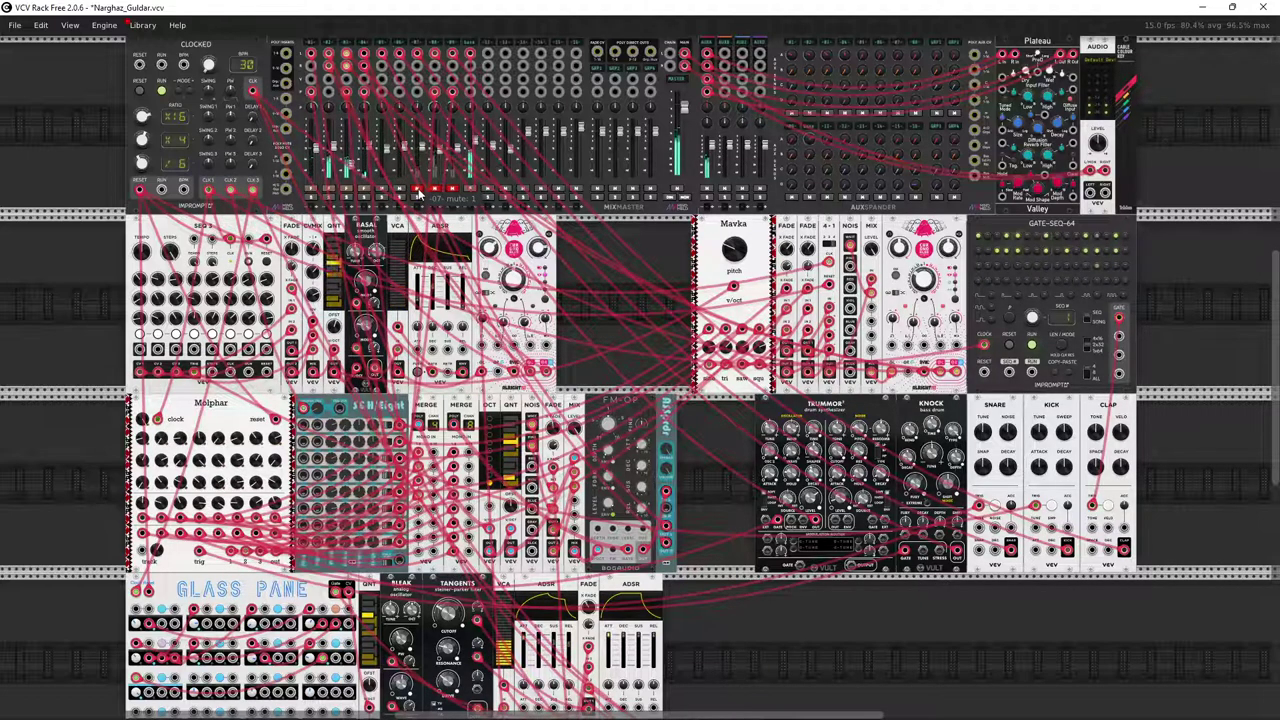
{"action": "left_click", "coordinate": [418, 191]}
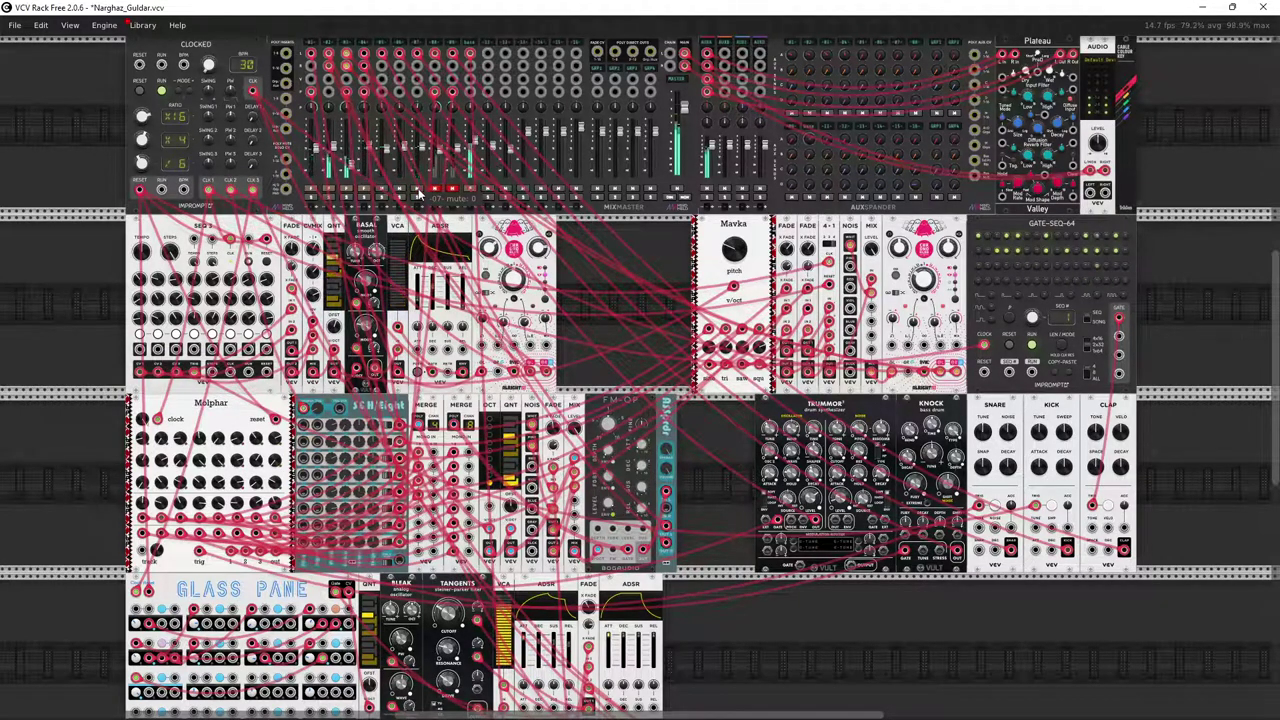
{"action": "left_click", "coordinate": [418, 191]}
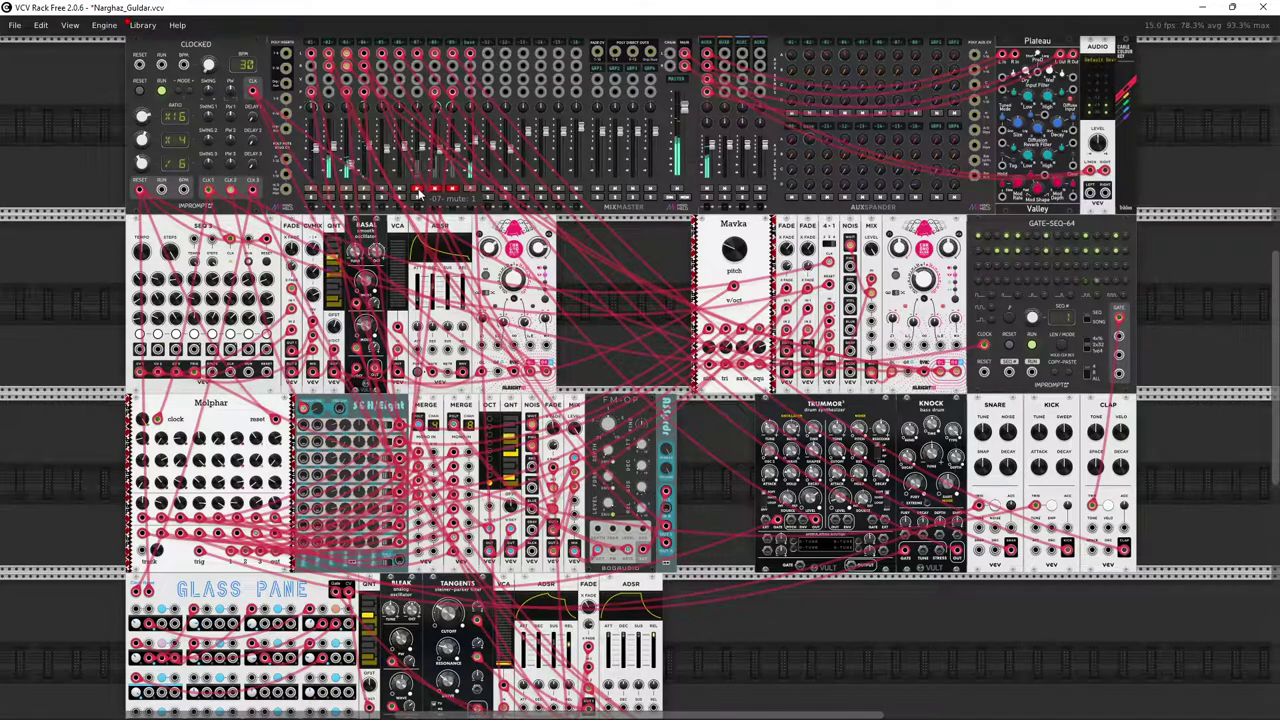
Toggle the mute of MixMaster channel 7 several times and switch the mute of channel 8
{"action": "left_click", "coordinate": [418, 191]}
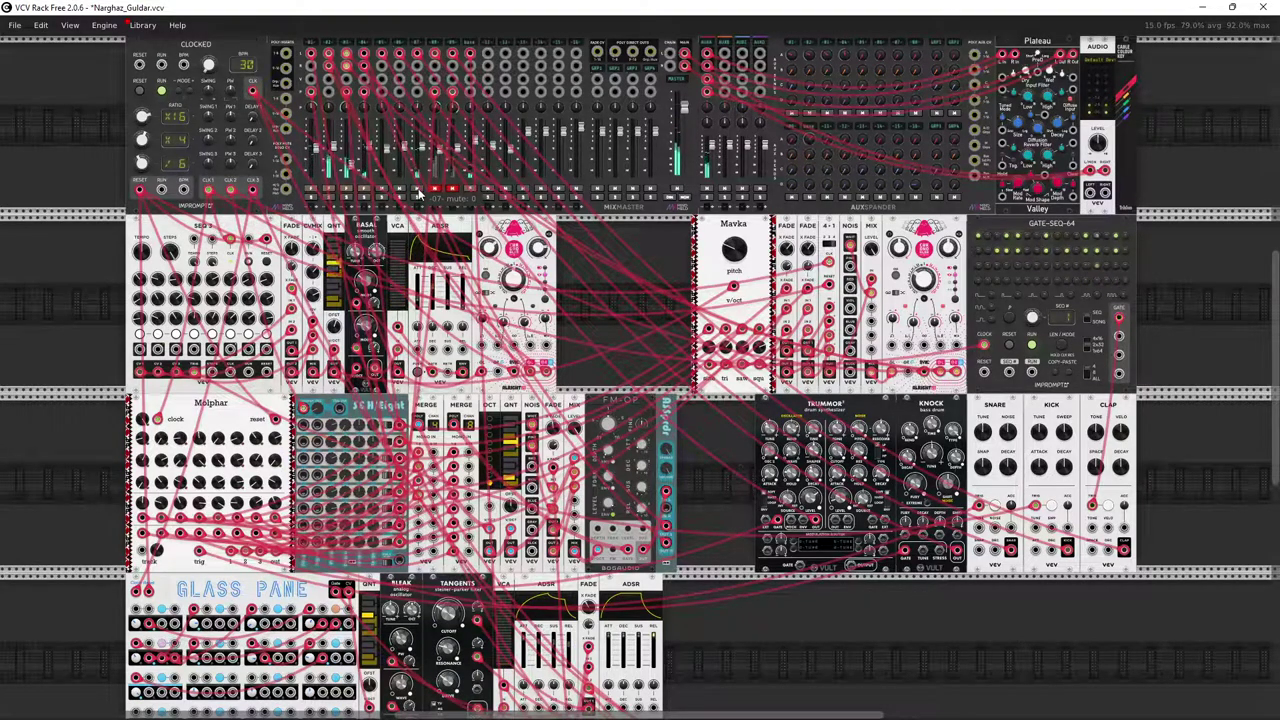
{"action": "left_click", "coordinate": [418, 191]}
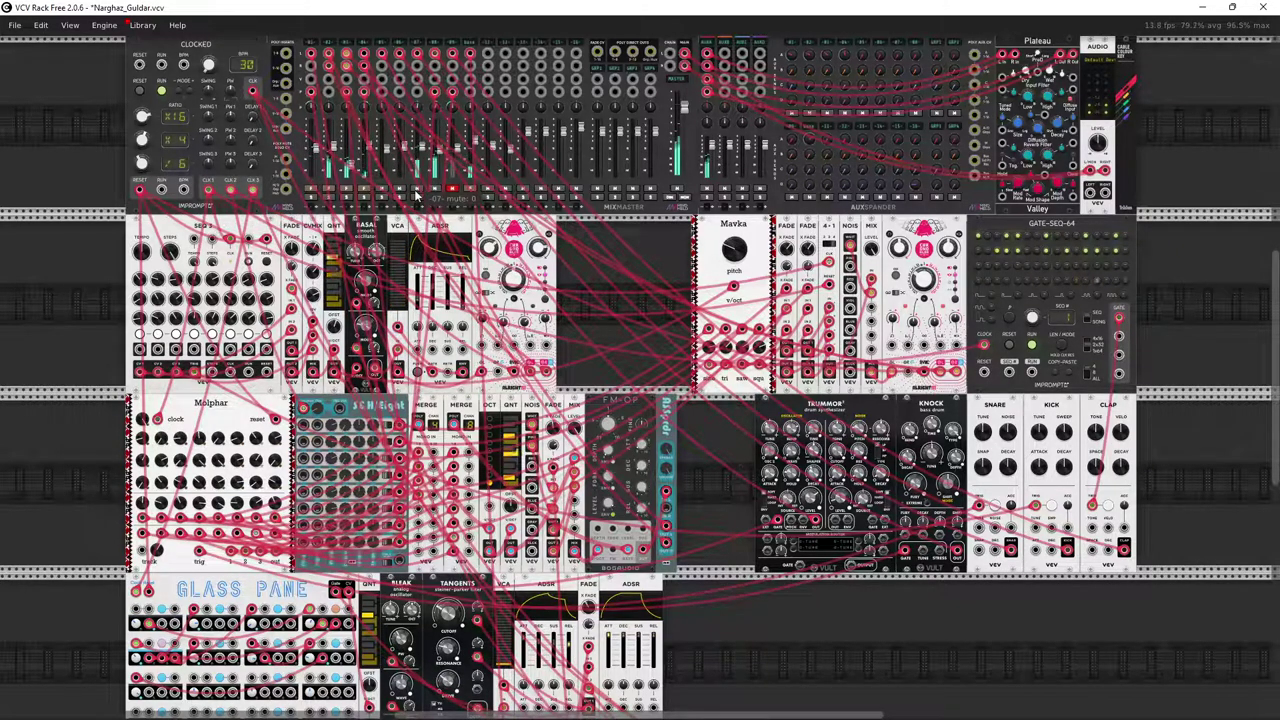
{"action": "left_click", "coordinate": [416, 191]}
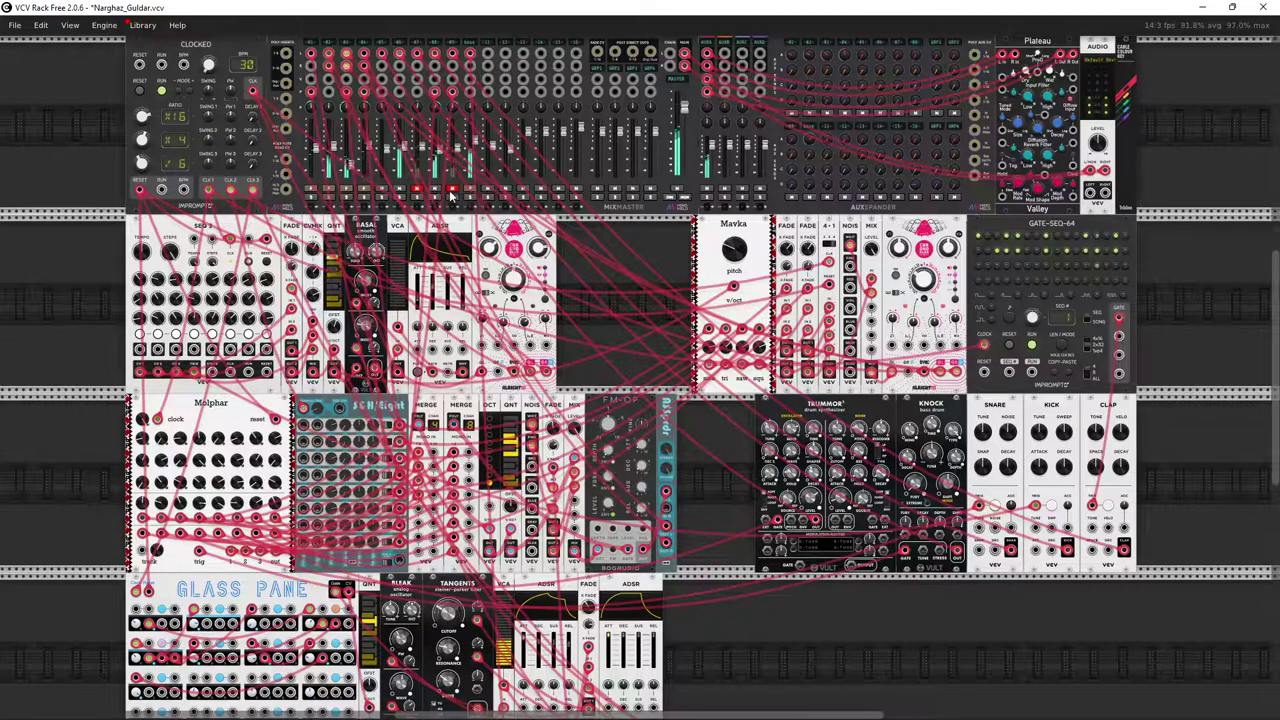
{"action": "left_click", "coordinate": [434, 190]}
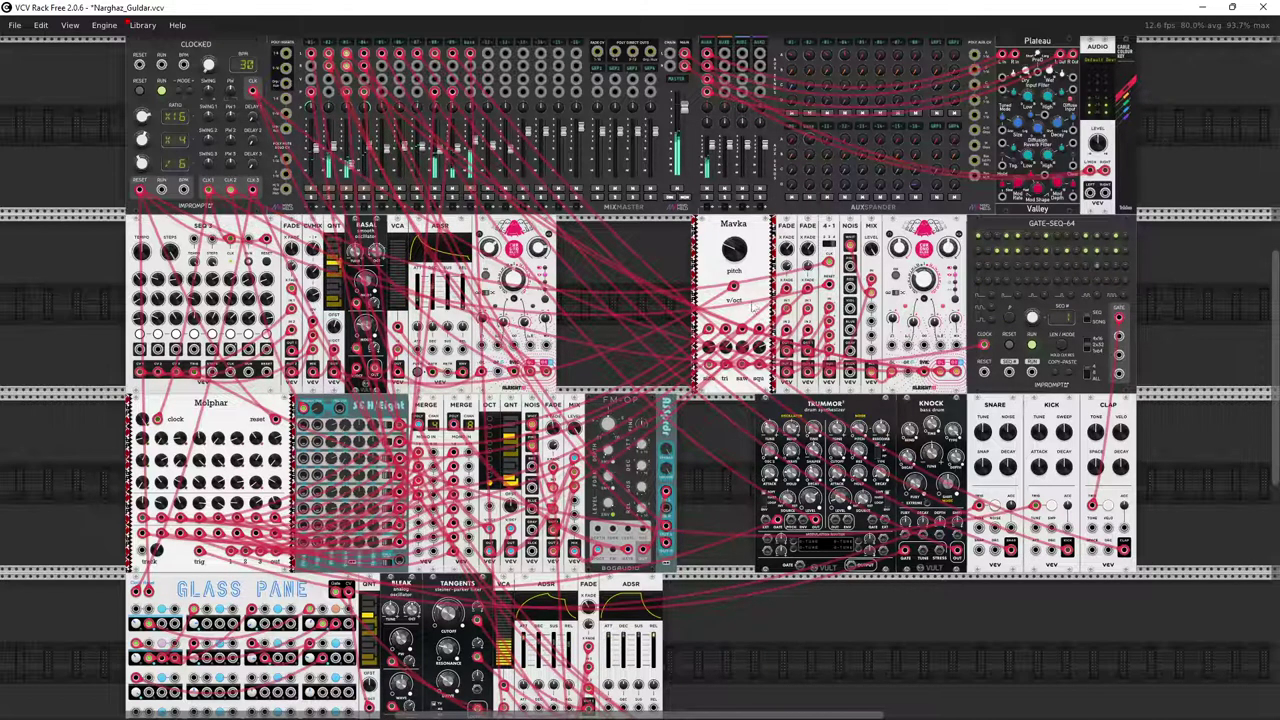
Lower the pitch of the Mavka oscillator slightly and raise the crossfade of the FADE module beside SEQ 3
{"action": "mouse_move", "coordinate": [734, 258]}
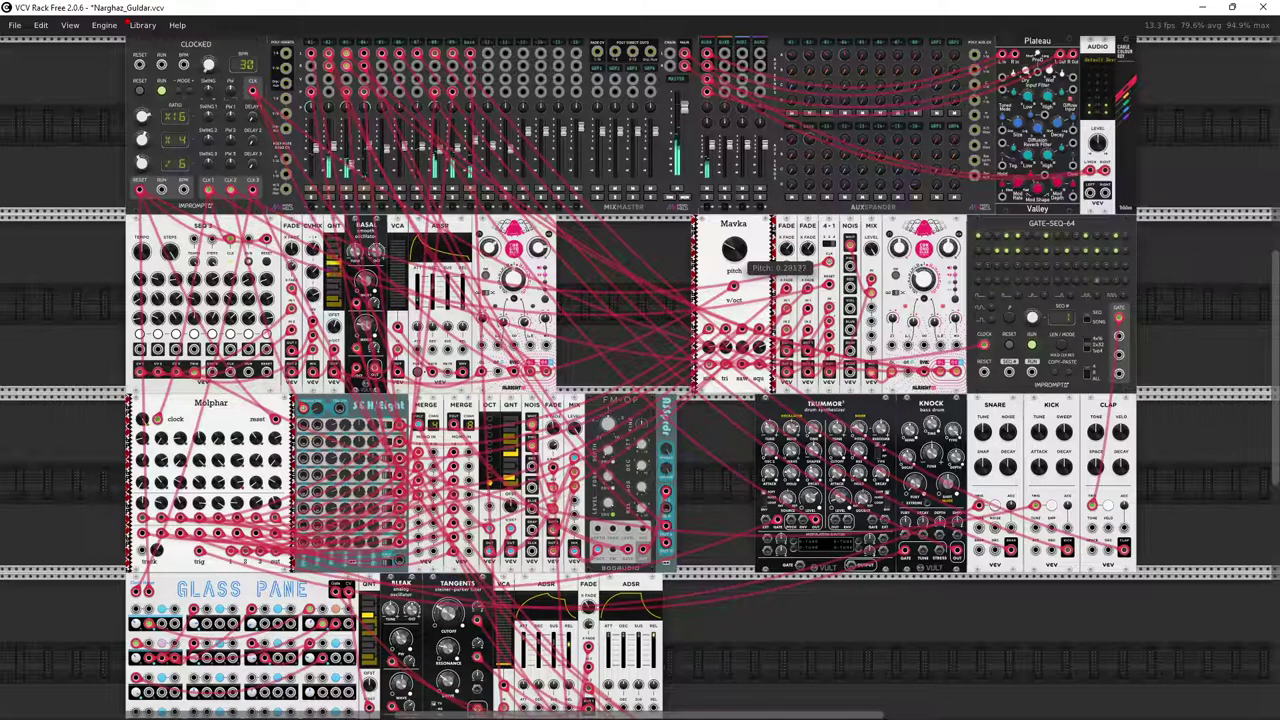
{"action": "mouse_move", "coordinate": [734, 250]}
{"action": "left_mouse_down"}
{"action": "mouse_move", "coordinate": [734, 235]}
{"action": "mouse_move", "coordinate": [736, 264]}
{"action": "mouse_move", "coordinate": [736, 239]}
{"action": "mouse_move", "coordinate": [724, 258]}
{"action": "left_mouse_up"}
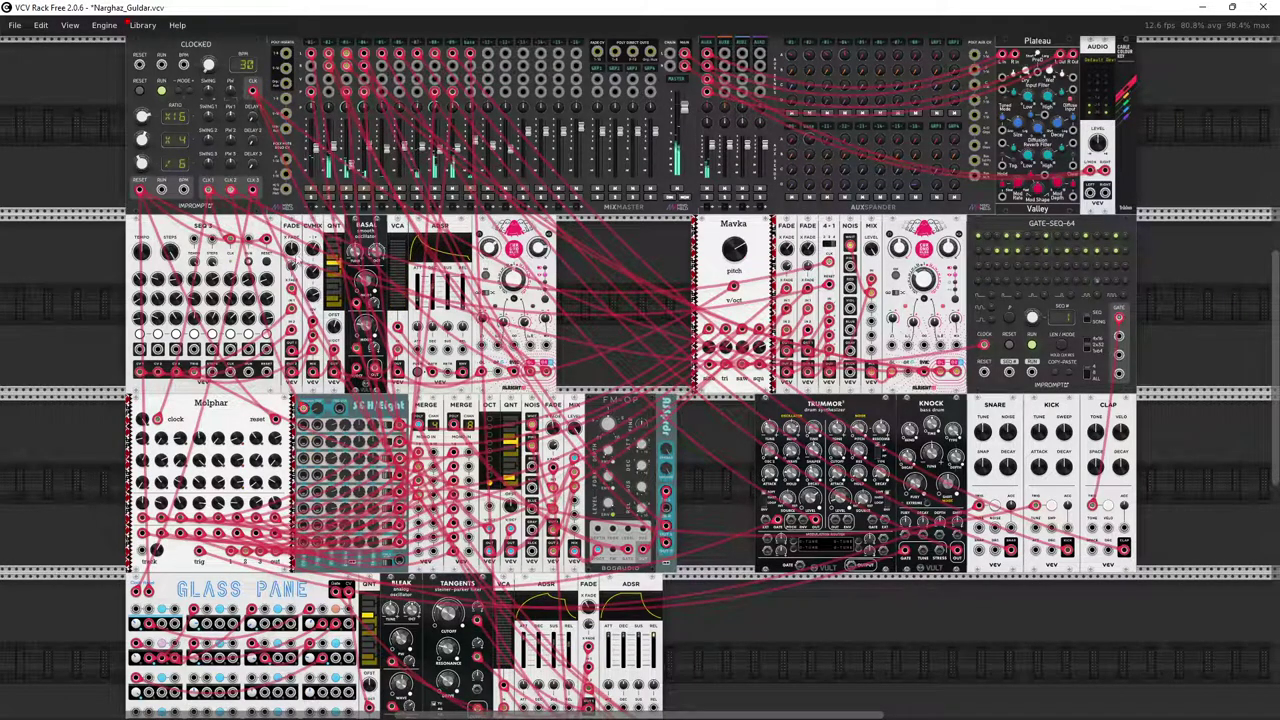
{"action": "mouse_move", "coordinate": [291, 254]}
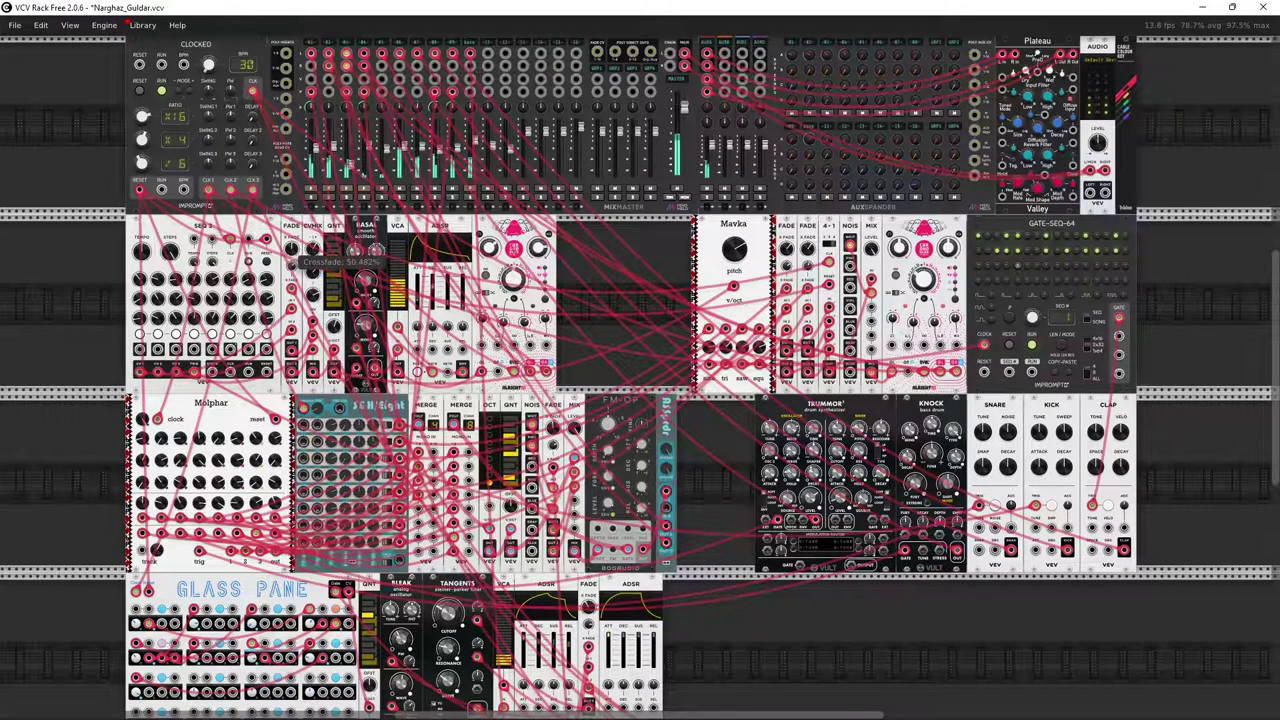
{"action": "left_click_drag", "start_coordinate": [291, 252], "coordinate": [291, 248]}
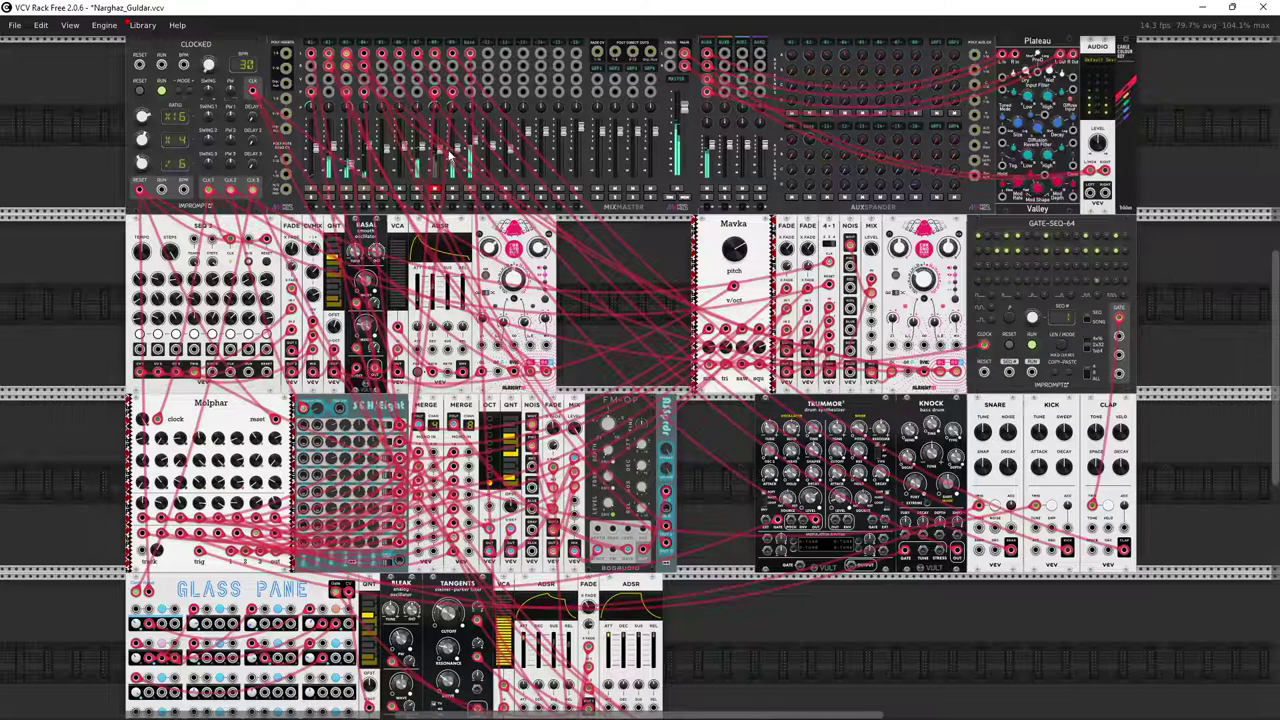
Lower the level of MixMaster channel 9 almost to its minimum and mute channel 4
{"action": "left_click_drag", "start_coordinate": [456, 151], "coordinate": [456, 178]}
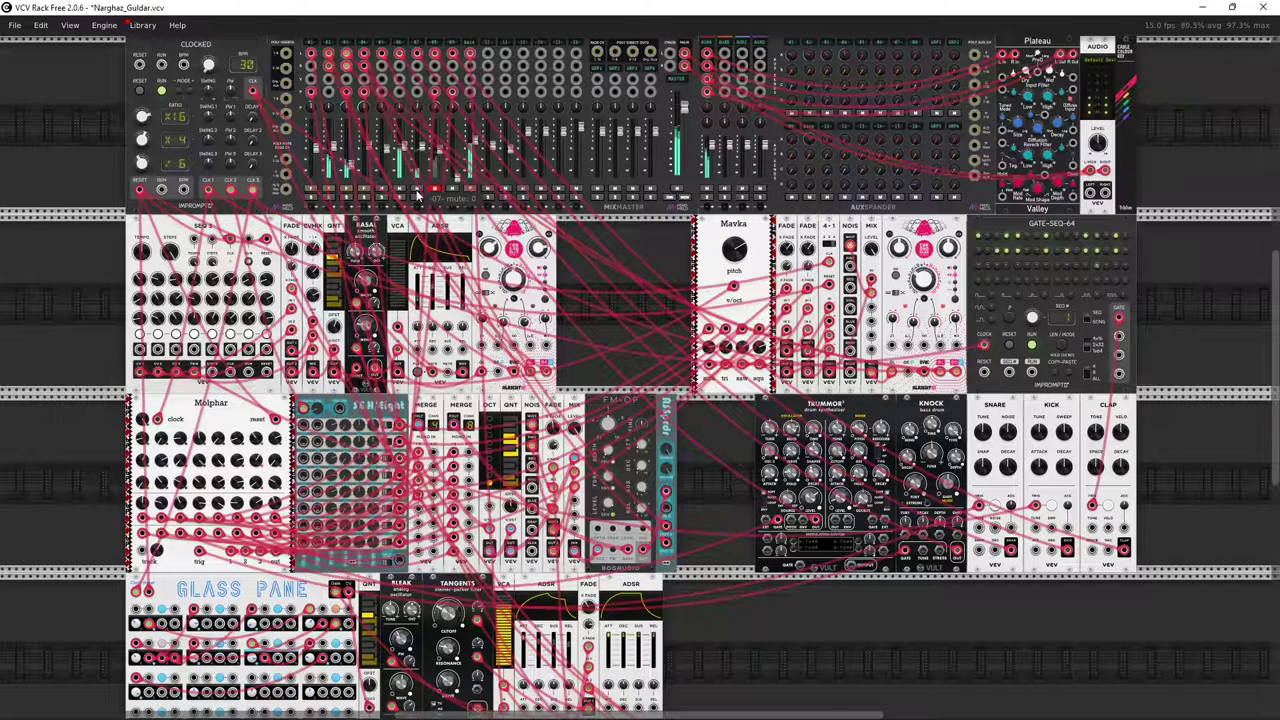
{"action": "left_click", "coordinate": [365, 191]}
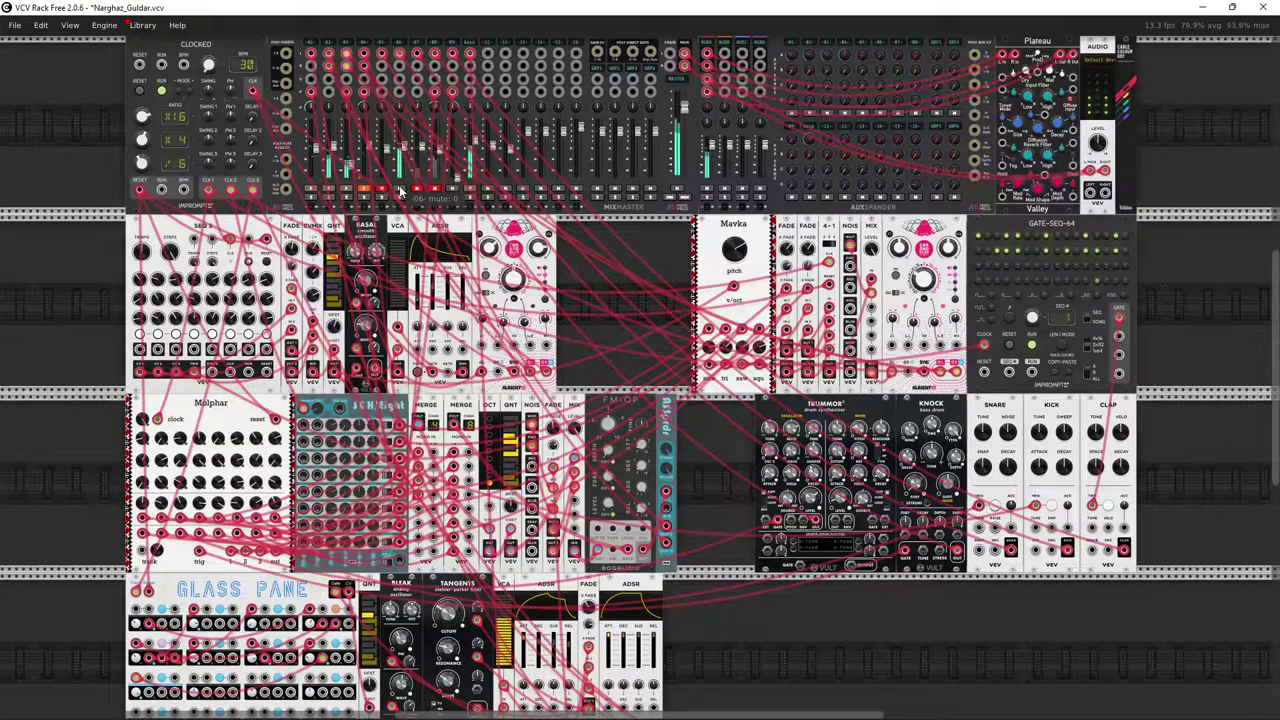
Mute MixMaster channels 6 and 7, bringing channel 6 back briefly before muting it again
{"action": "left_click", "coordinate": [400, 191]}
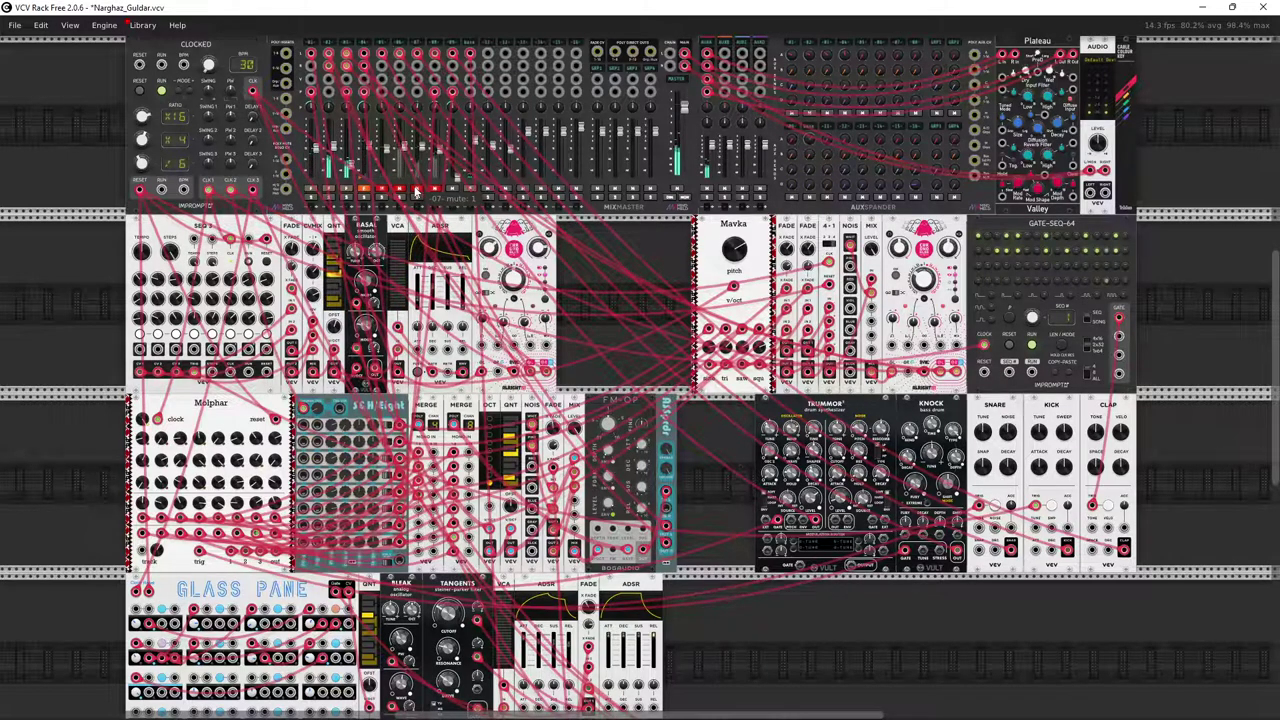
{"action": "left_click", "coordinate": [416, 191]}
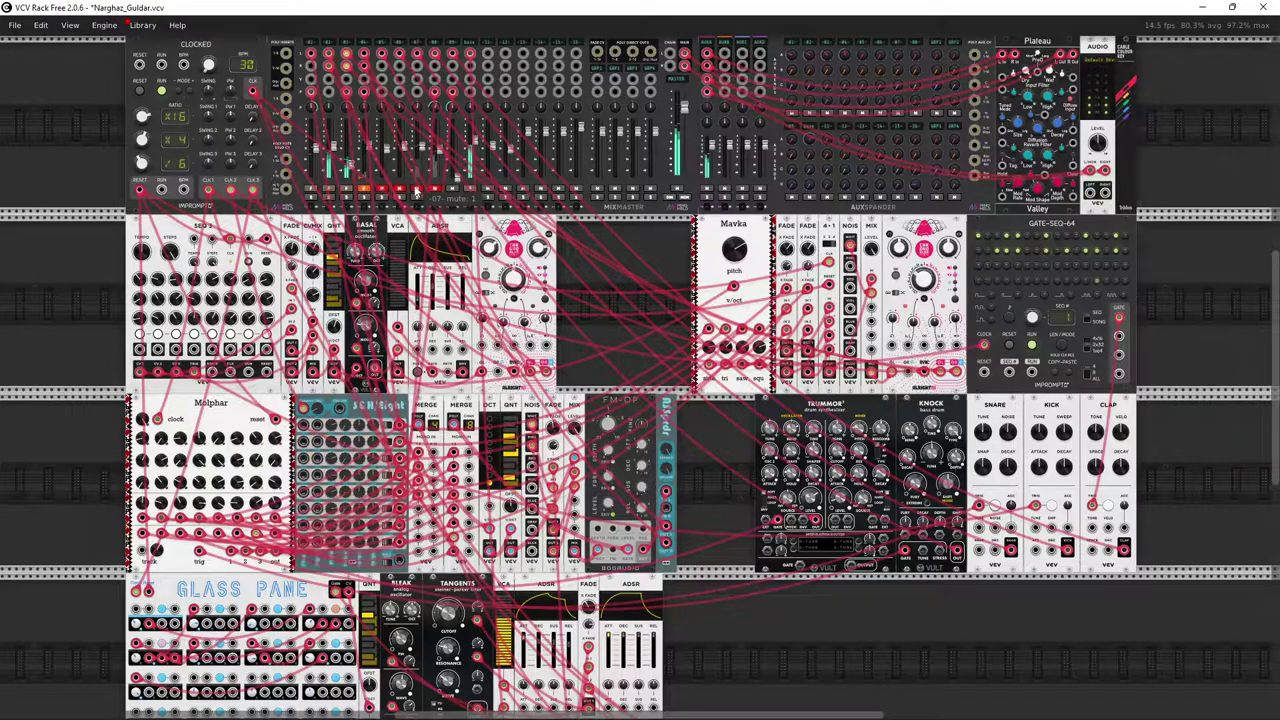
{"action": "left_click", "coordinate": [399, 191]}
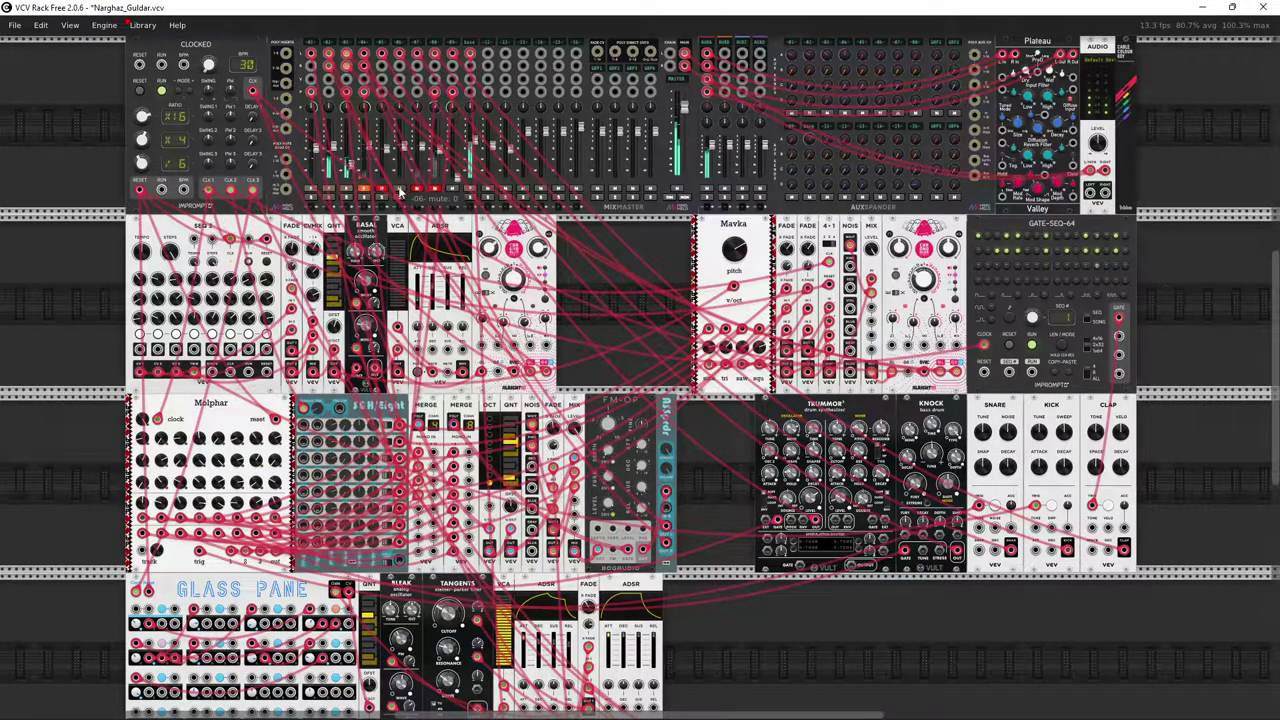
{"action": "left_click", "coordinate": [399, 190]}
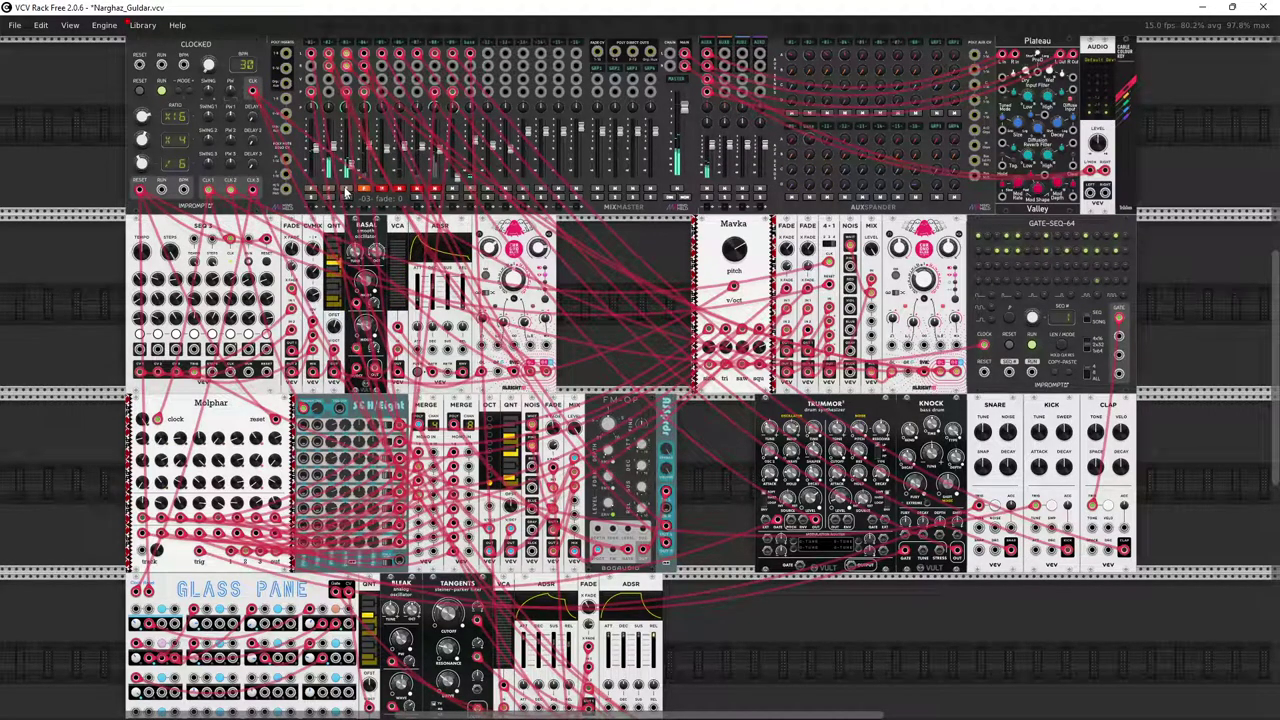
Mute MixMaster channel 3 and raise the level of the base channel to about -4.6 dB
{"action": "left_click_drag", "start_coordinate": [347, 163], "coordinate": [347, 161]}
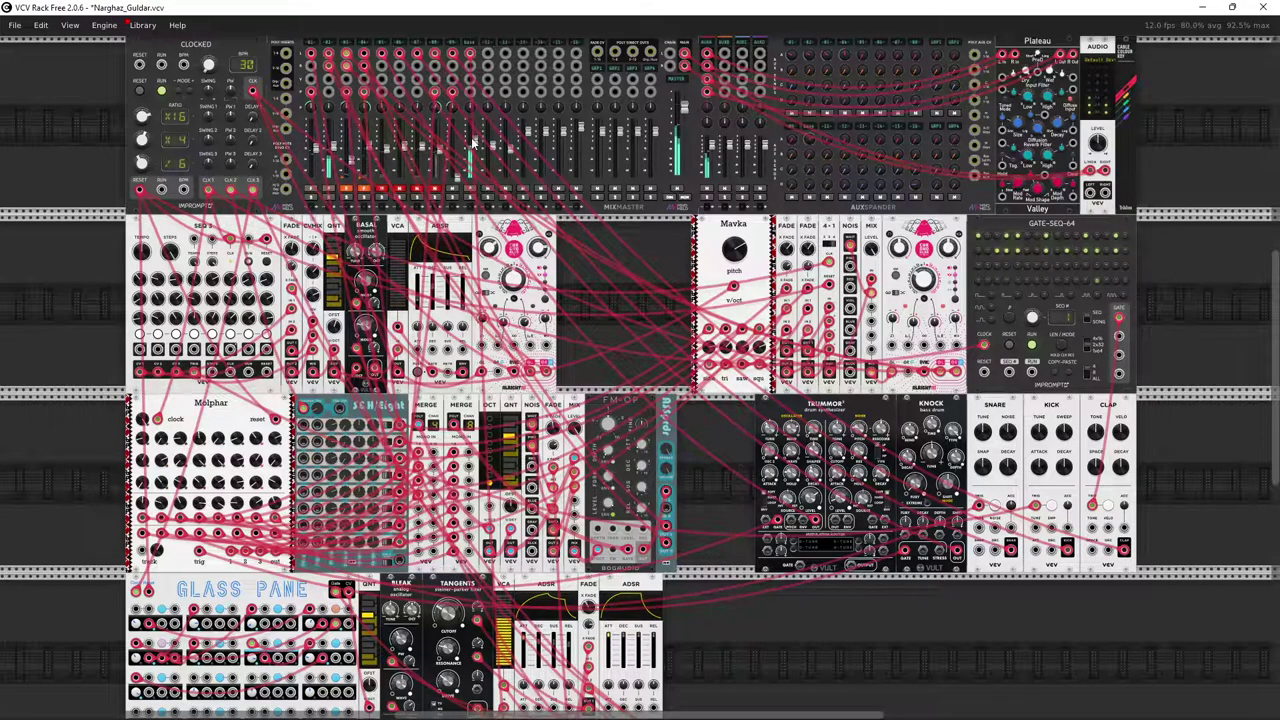
{"action": "mouse_move", "coordinate": [476, 148]}
{"action": "left_mouse_down"}
{"action": "mouse_move", "coordinate": [476, 117]}
{"action": "mouse_move", "coordinate": [476, 139]}
{"action": "left_mouse_up"}
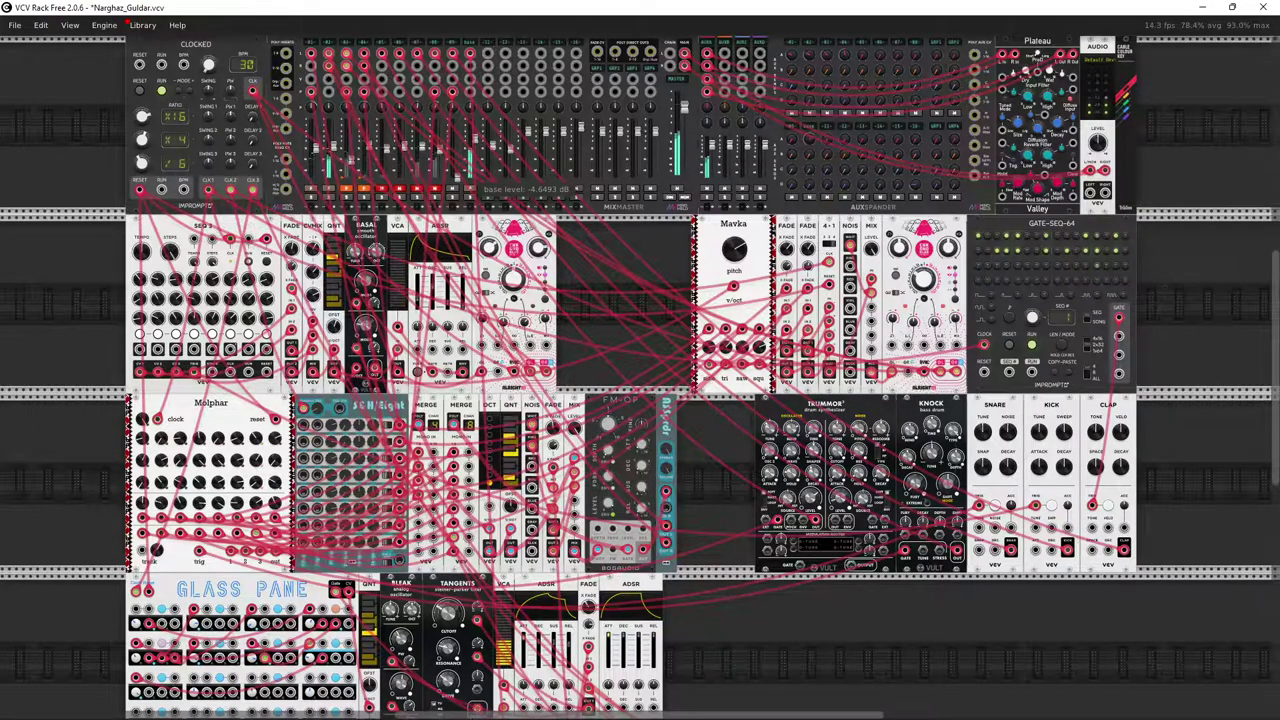